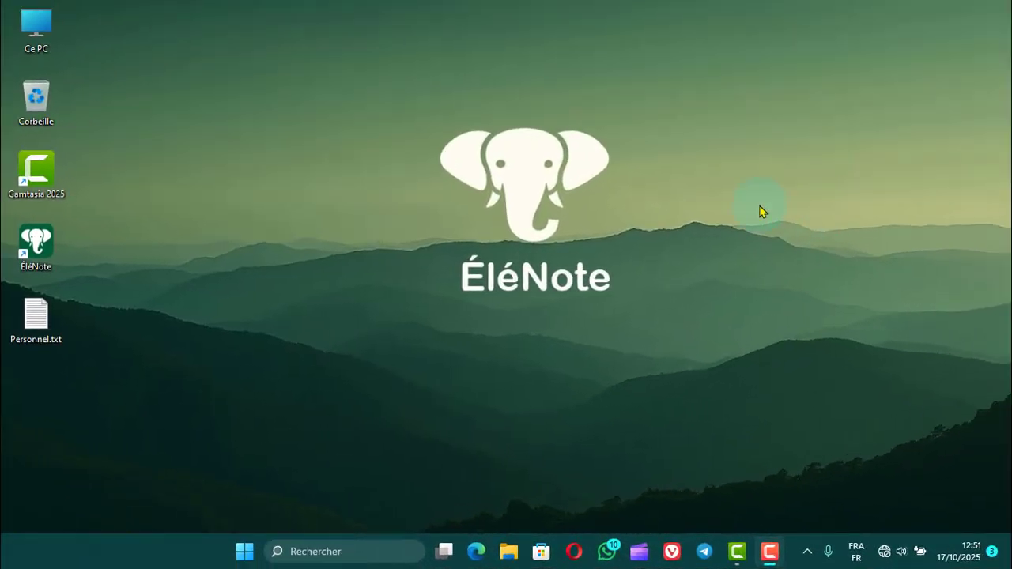
Launch ÉléNote and look up the director's login credentials in the Personnel.txt desktop file, closing the file when done.
{"action": "double_click", "coordinate": [45, 246]}
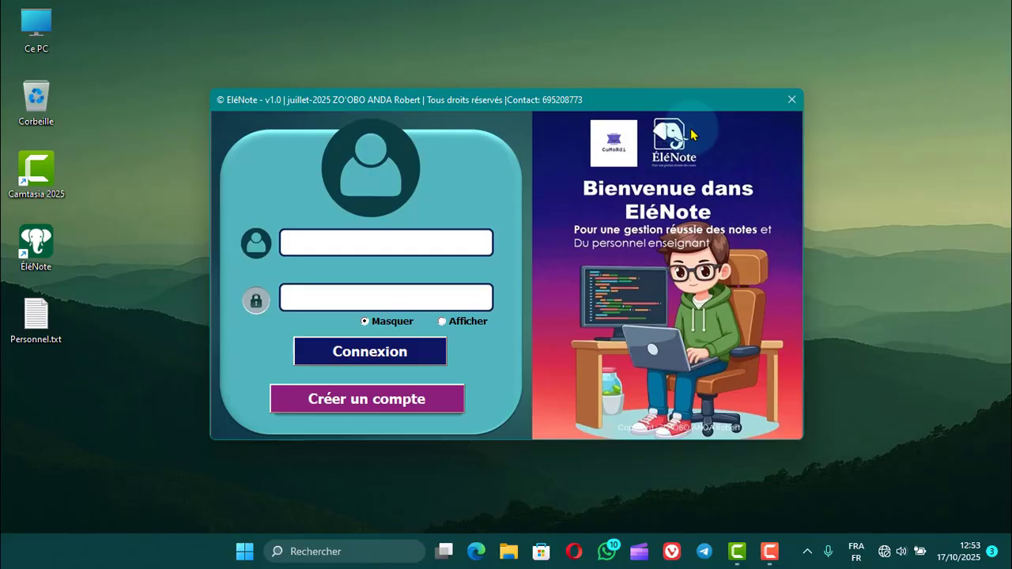
{"action": "left_click", "coordinate": [324, 241]}
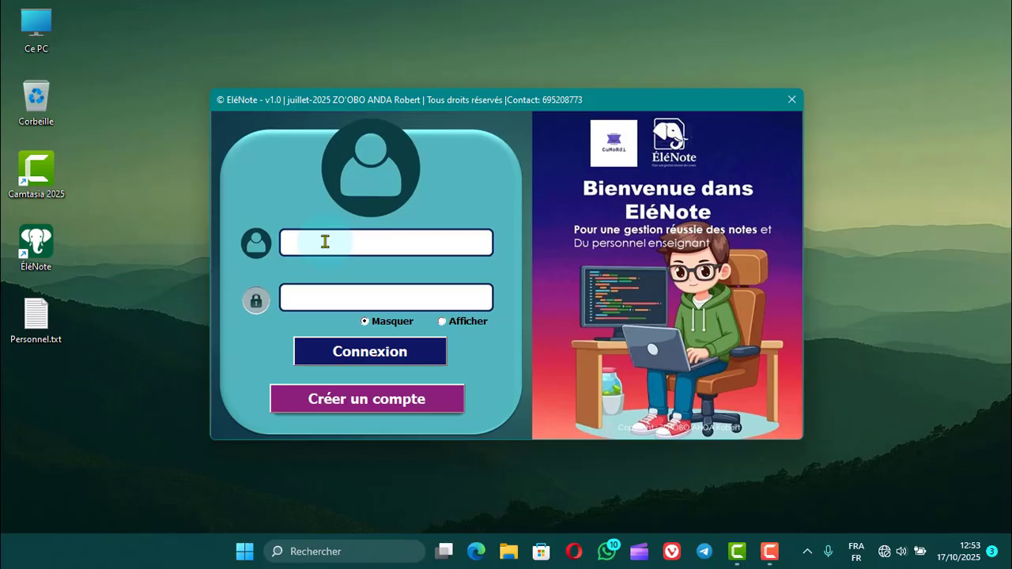
{"action": "double_click", "coordinate": [40, 319]}
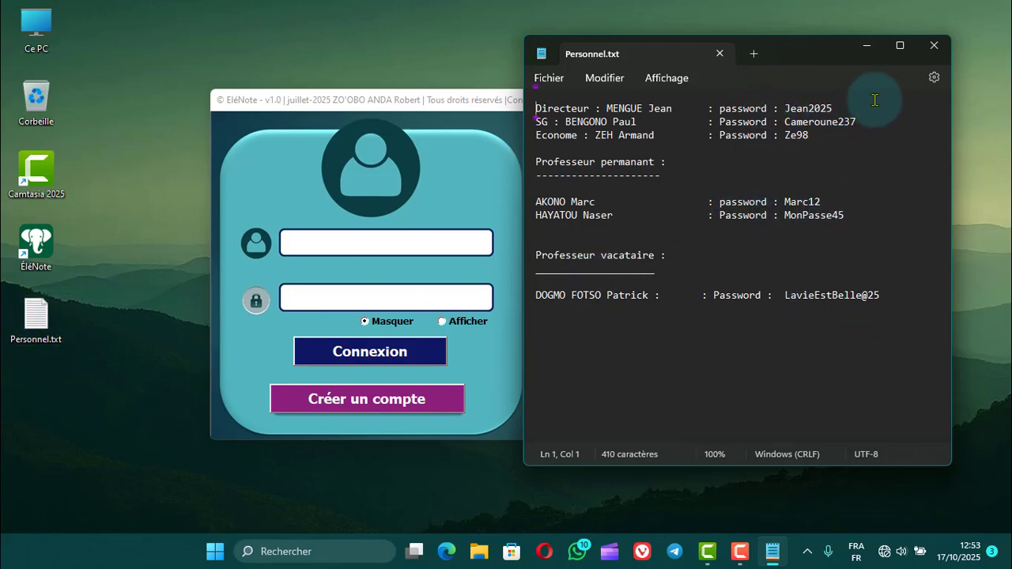
{"action": "left_click", "coordinate": [934, 45]}
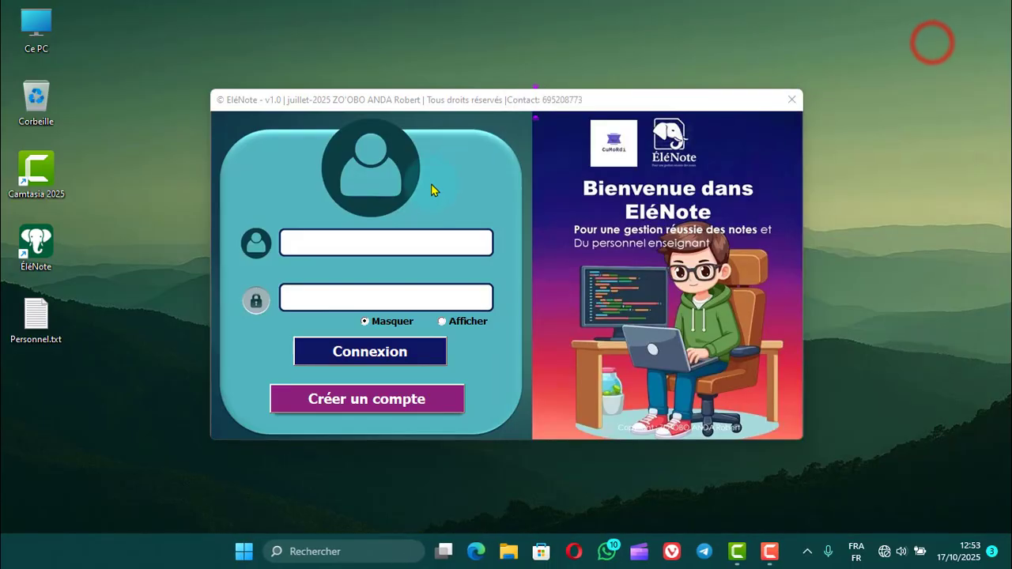
Enter the director's full name as the user name in the login form.
{"action": "left_click", "coordinate": [381, 241]}
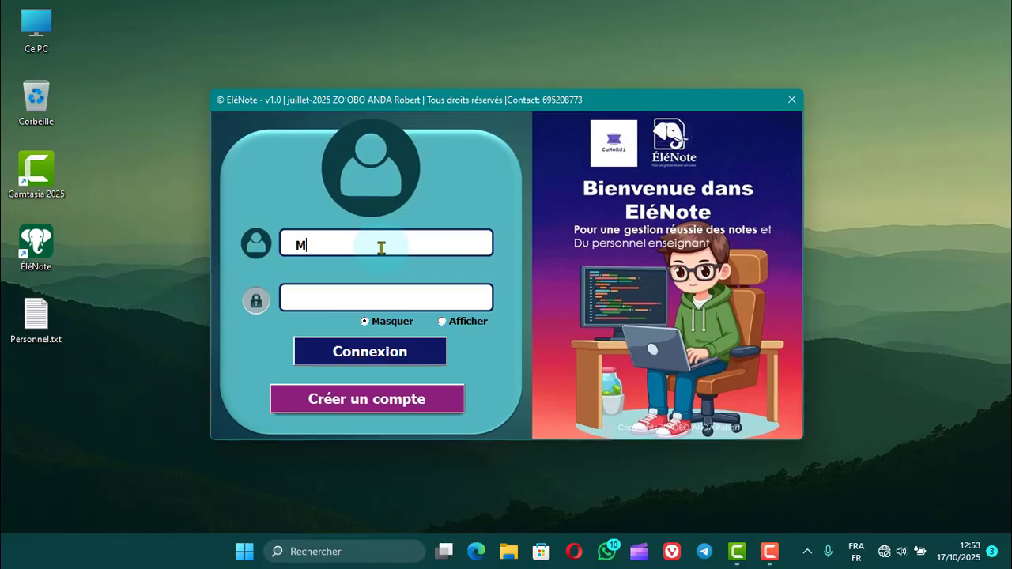
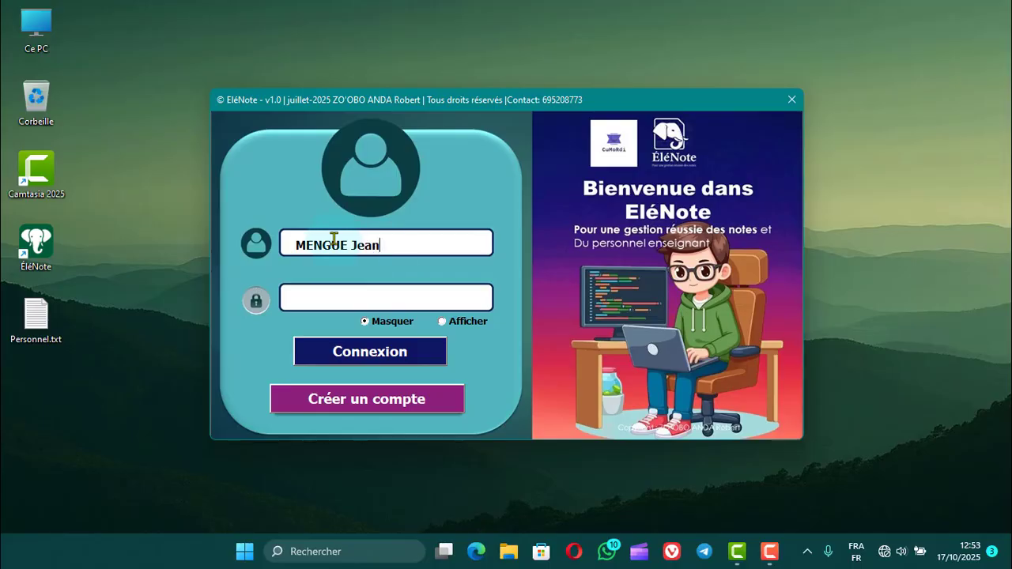
Enter the director's account password, reveal it briefly to check it, and mask it again.
{"action": "left_click", "coordinate": [352, 295]}
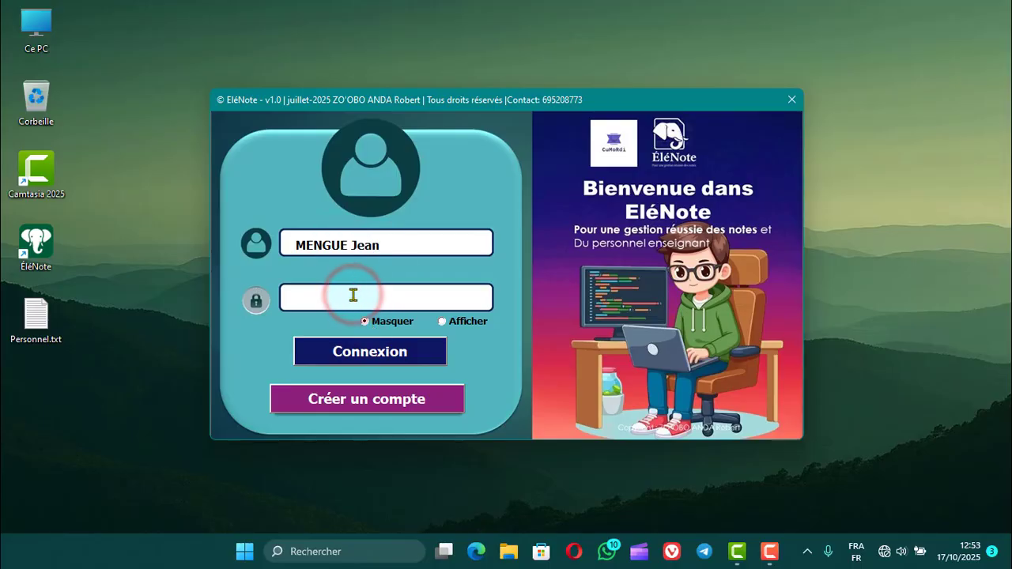
{"action": "type", "text": "****"}
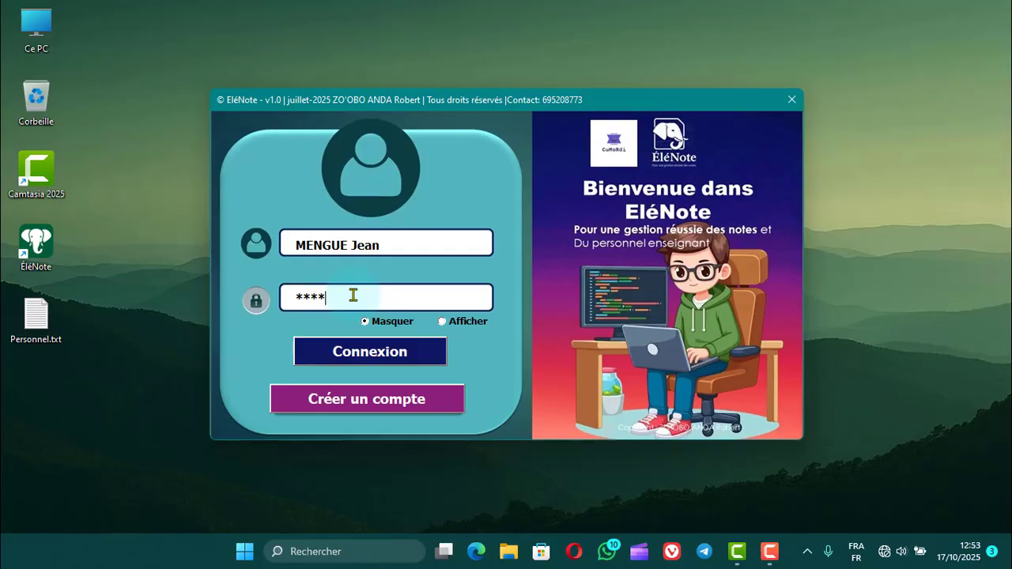
{"action": "type", "text": "****"}
{"action": "left_click", "coordinate": [462, 324]}
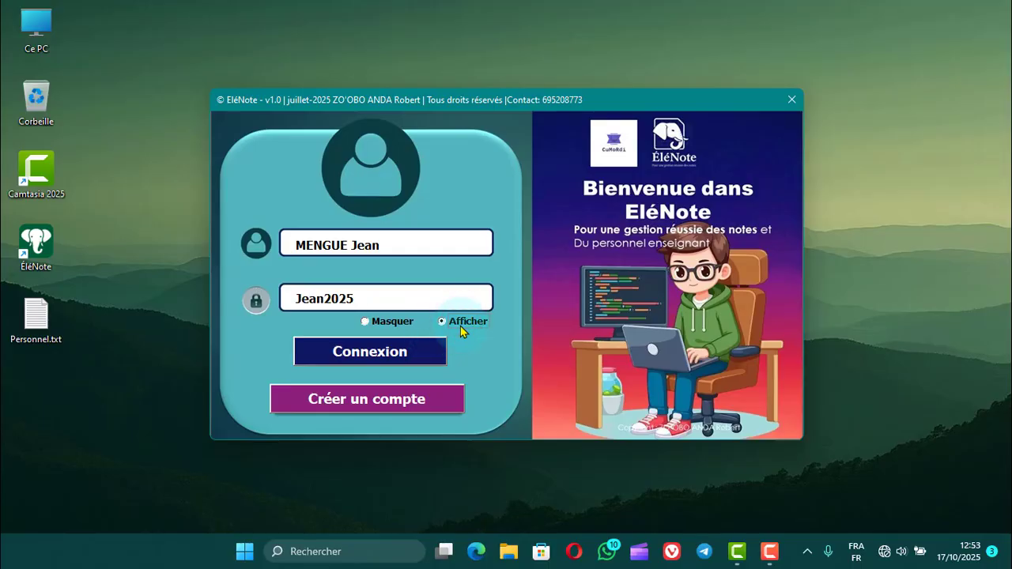
{"action": "left_click", "coordinate": [392, 321]}
Log in to the director's account and acknowledge the welcome and access authorisation messages.
{"action": "left_click", "coordinate": [395, 355]}
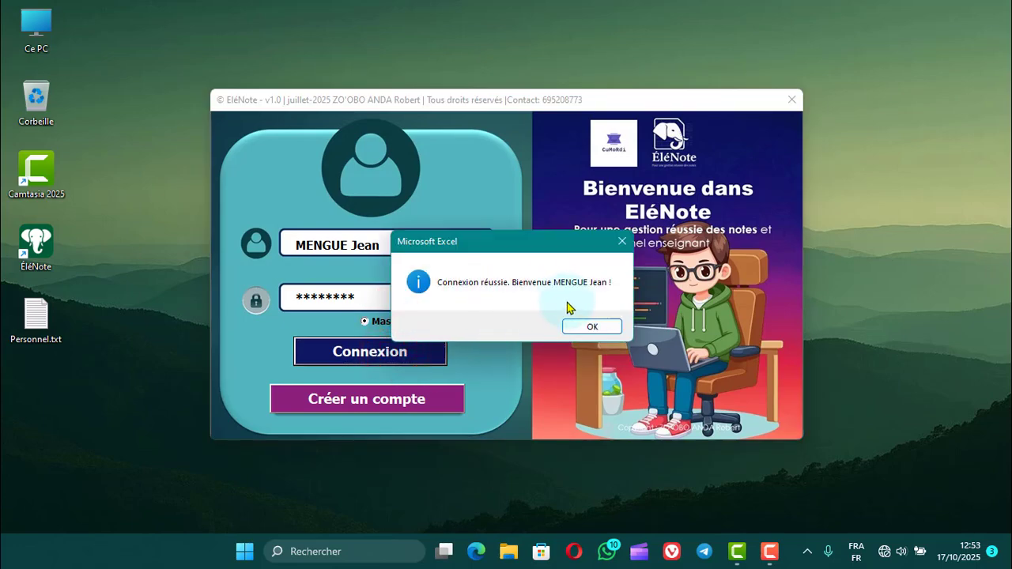
{"action": "left_click", "coordinate": [590, 327]}
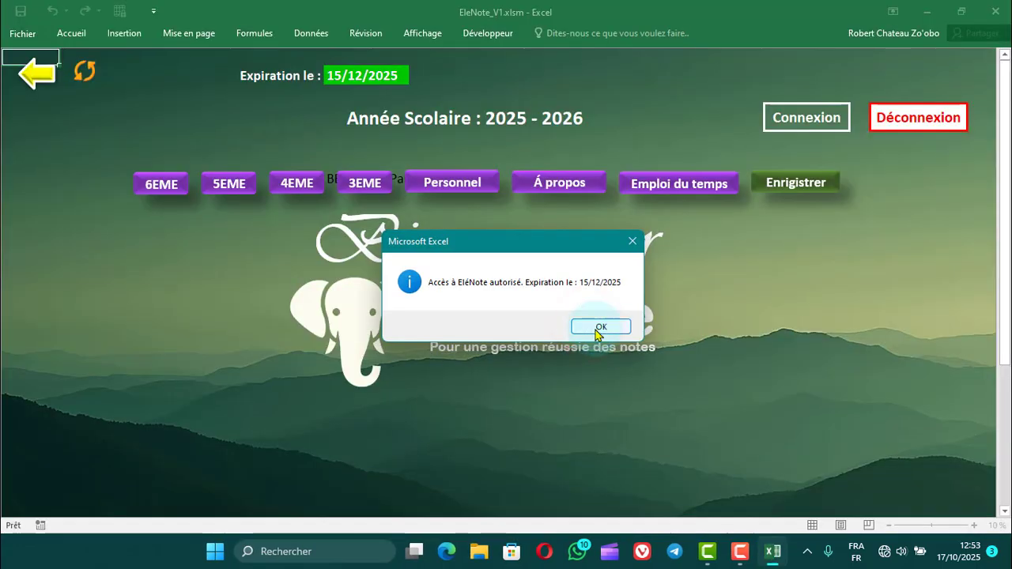
{"action": "left_click", "coordinate": [592, 326]}
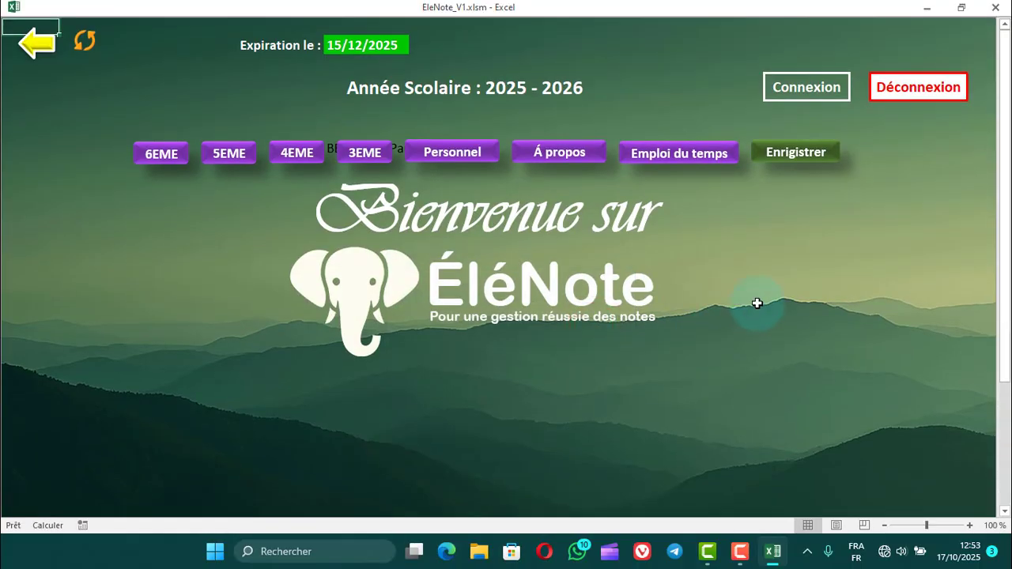
{"action": "left_click", "coordinate": [756, 299]}
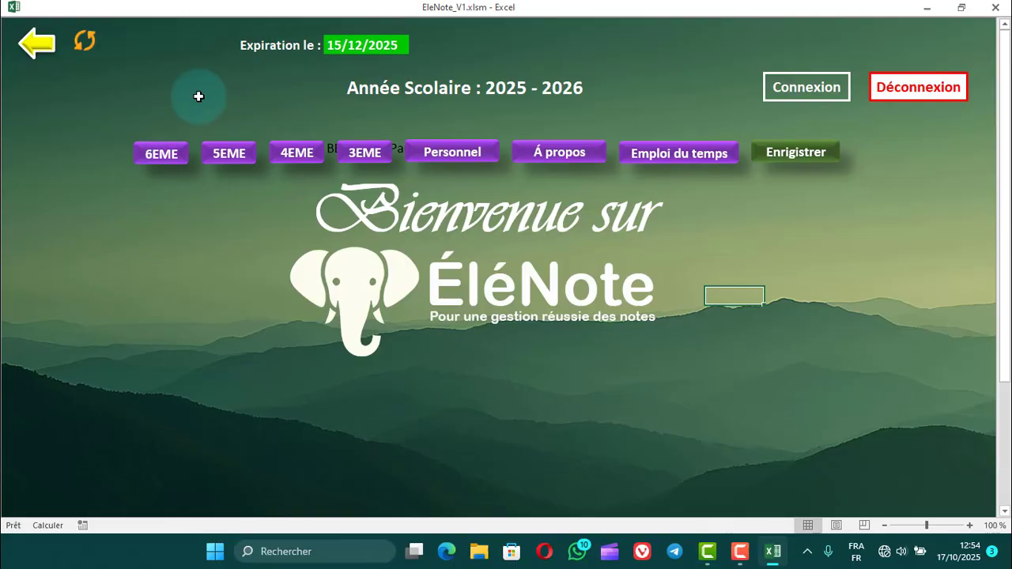
Open the 6EME student form, view the 6EME class list, and return to the form.
{"action": "left_click", "coordinate": [161, 162]}
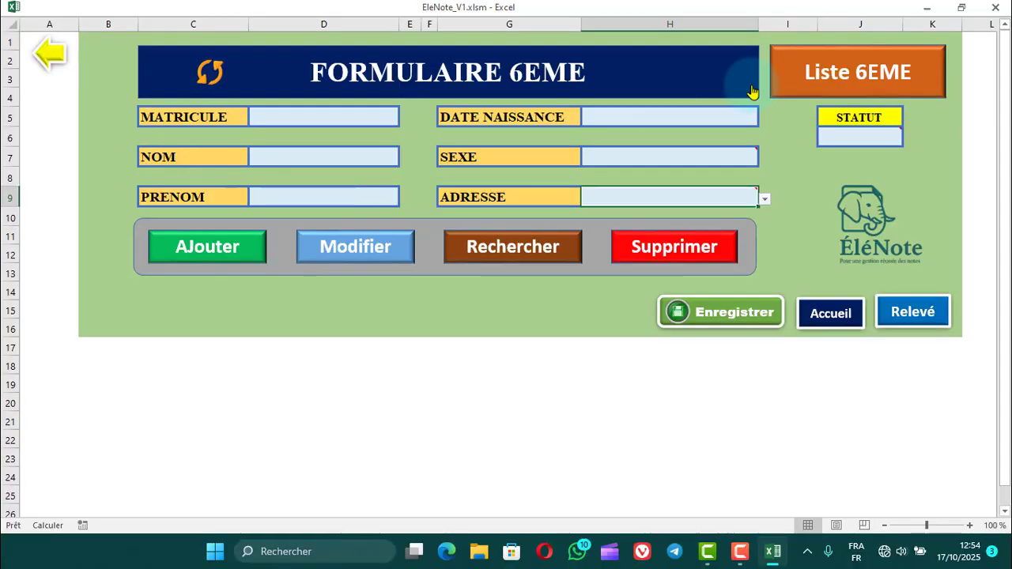
{"action": "left_click", "coordinate": [841, 89]}
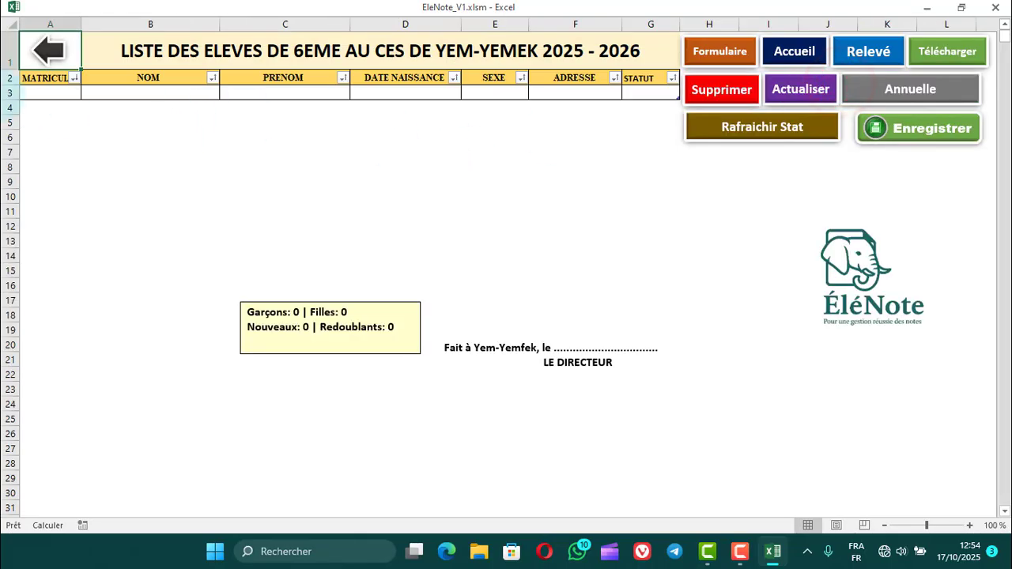
{"action": "left_click", "coordinate": [46, 52]}
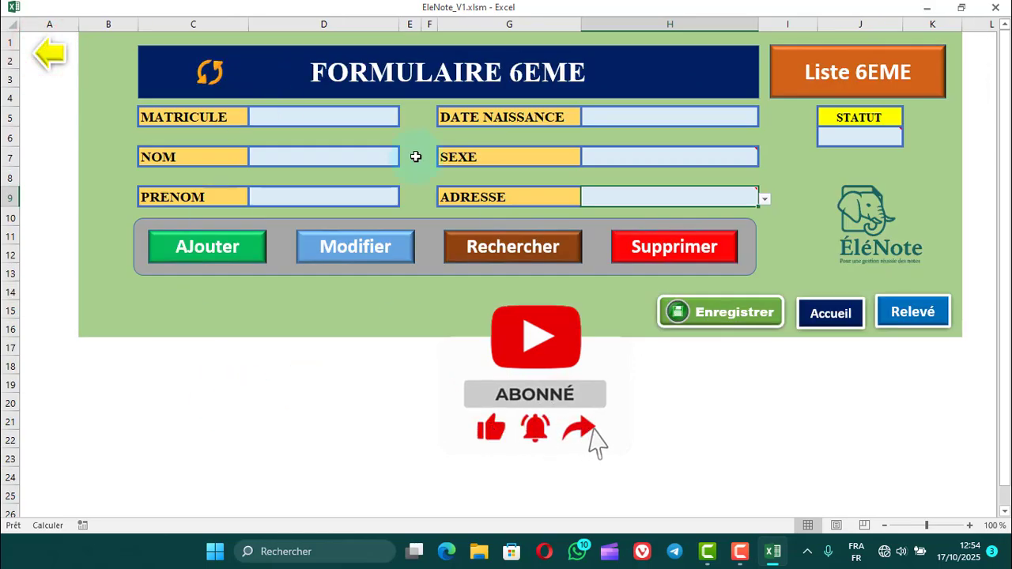
Enter the student's five-digit registration number in the MATRICULE field of the 6EME form.
{"action": "left_click", "coordinate": [300, 120]}
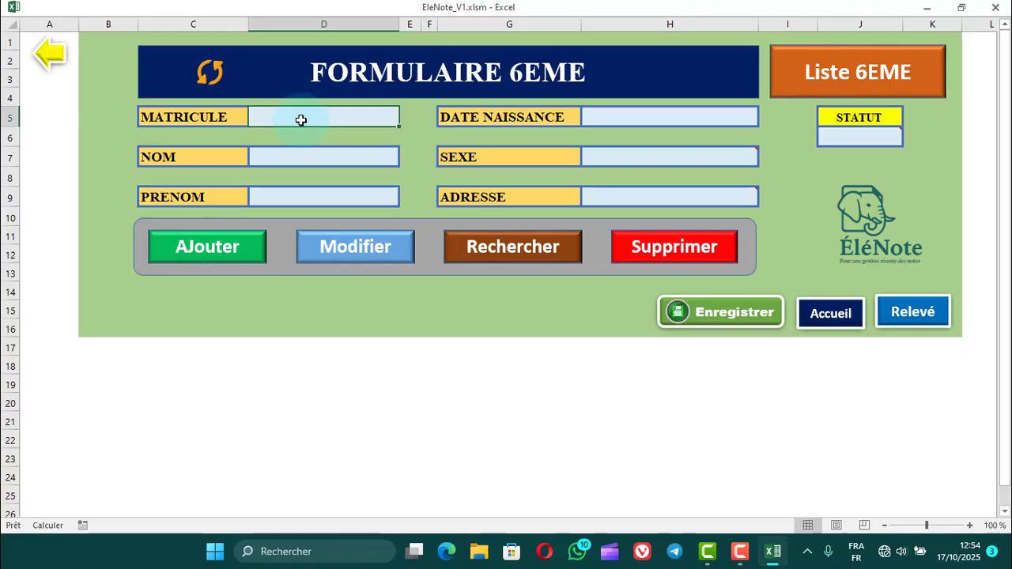
{"action": "double_click", "coordinate": [301, 120]}
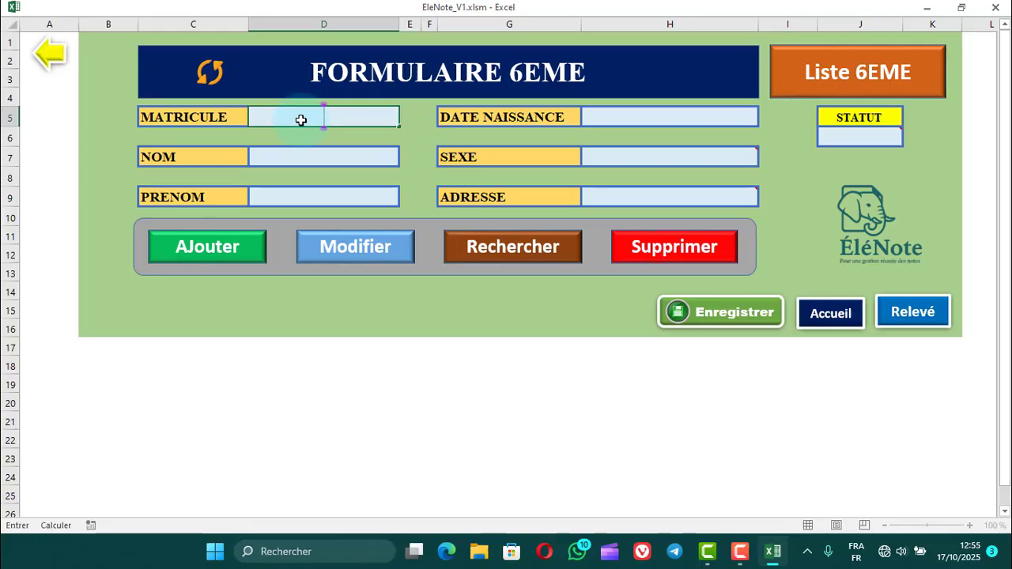
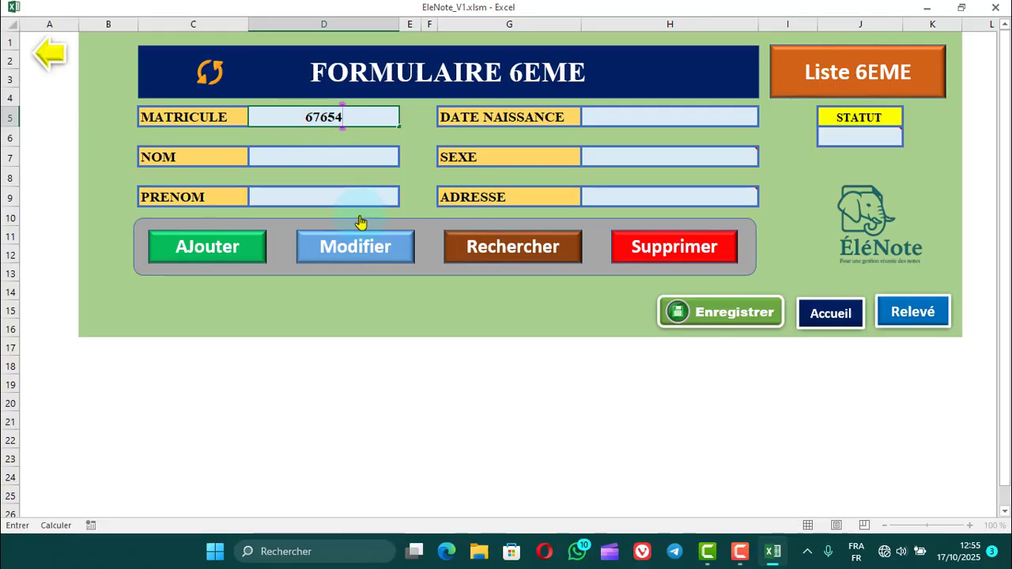
Fill in the student's last name under NOM and first name under PRENOM.
{"action": "left_click", "coordinate": [290, 156]}
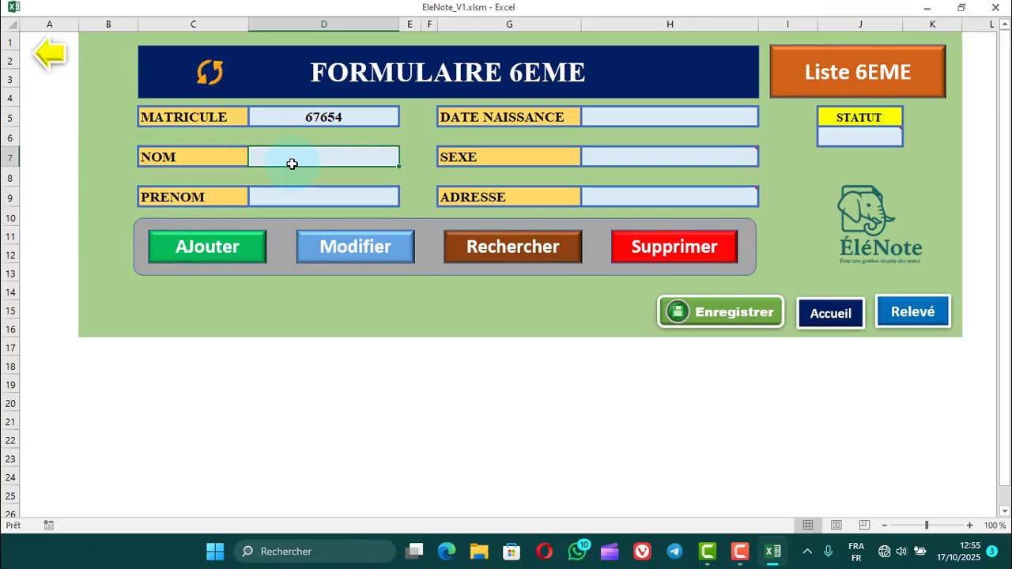
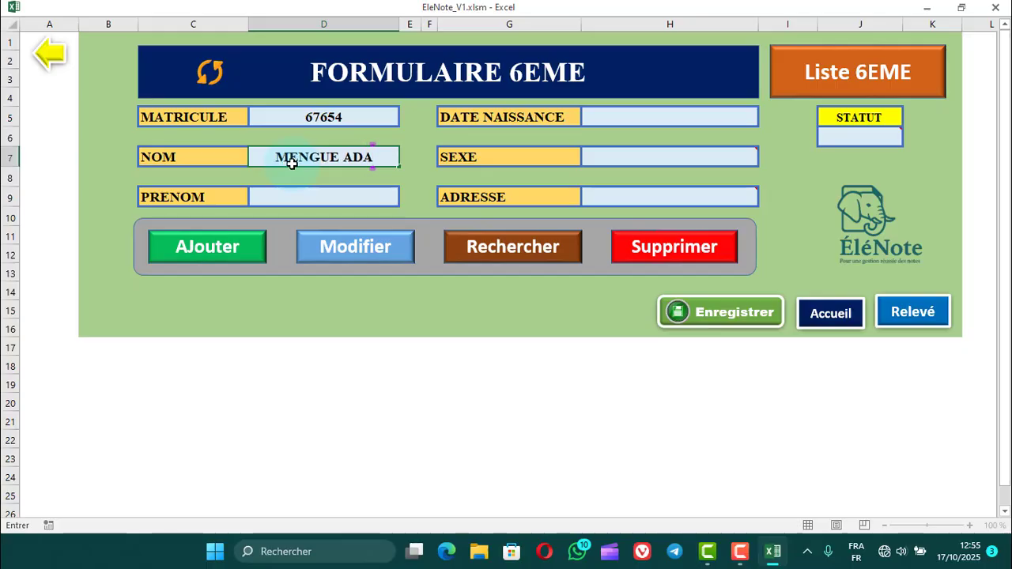
{"action": "left_click", "coordinate": [313, 197]}
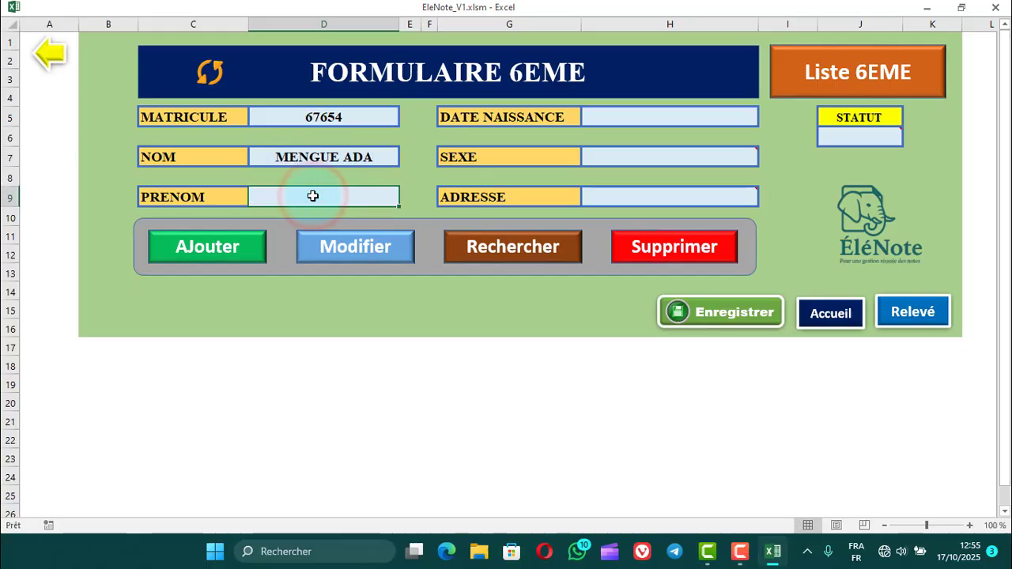
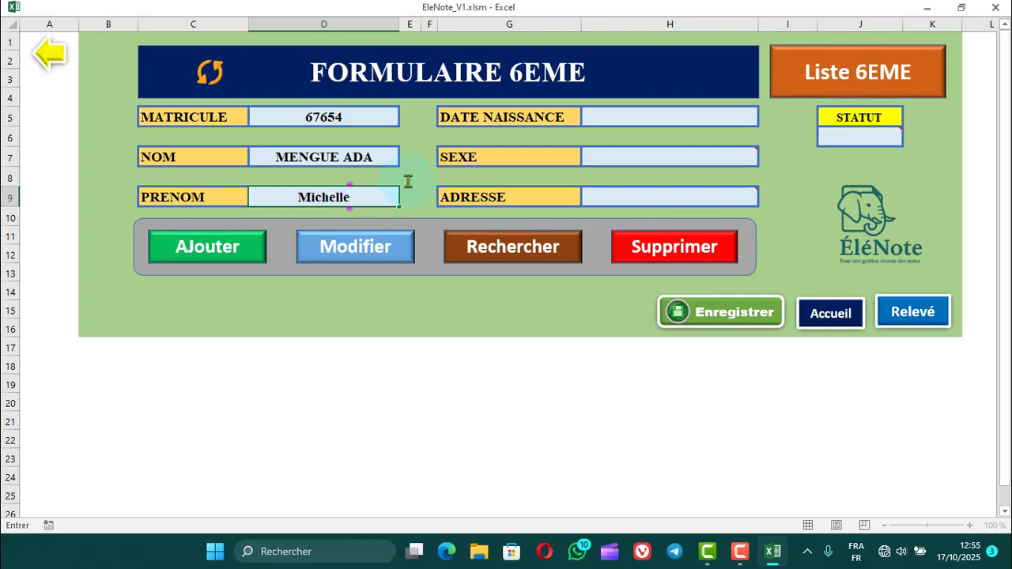
Enter the student's date of birth in the DATE NAISSANCE field.
{"action": "left_click", "coordinate": [624, 124]}
{"action": "left_click", "coordinate": [624, 124]}
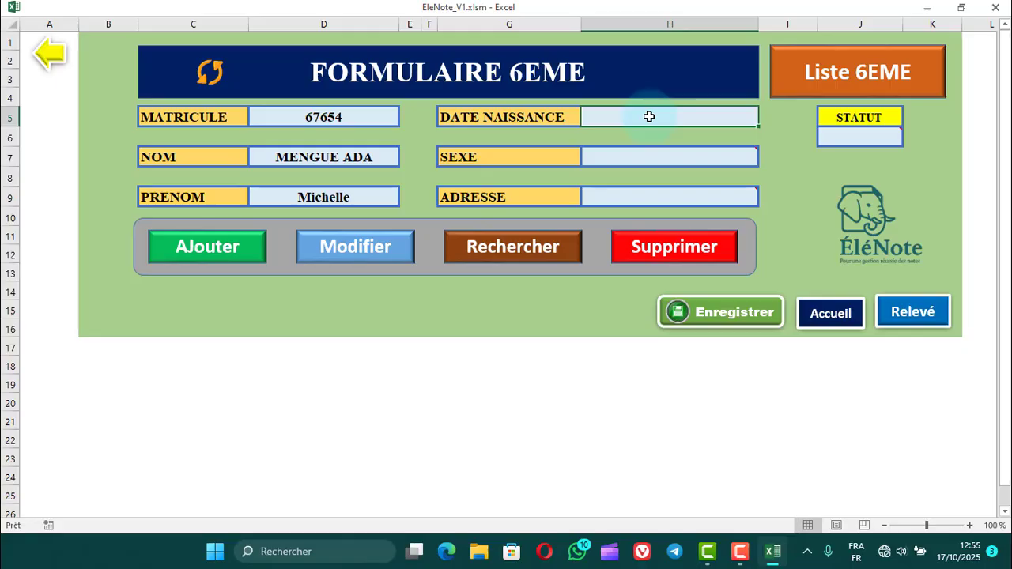
{"action": "type", "text": "12"}
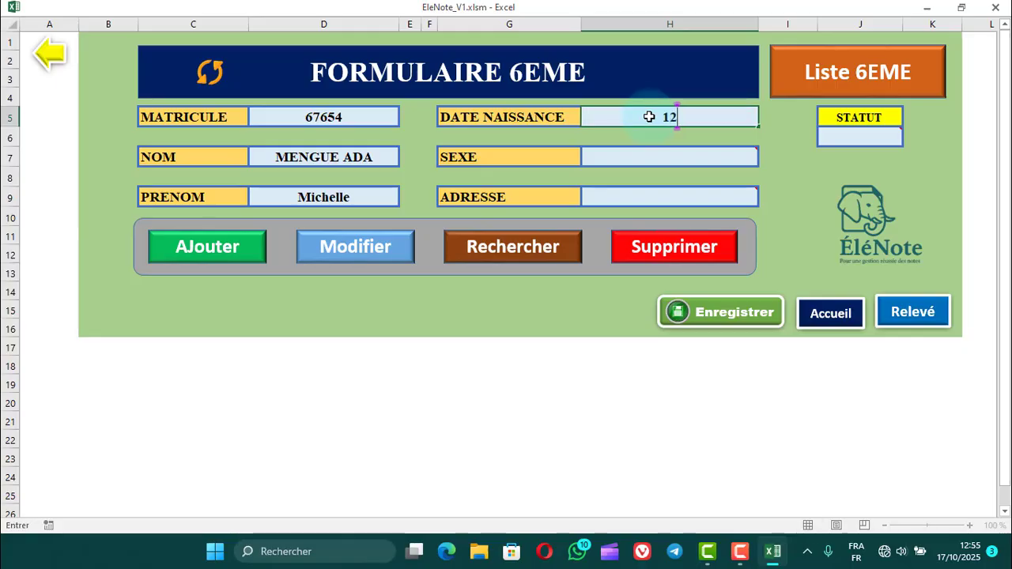
{"action": "type", "text": "/05"}
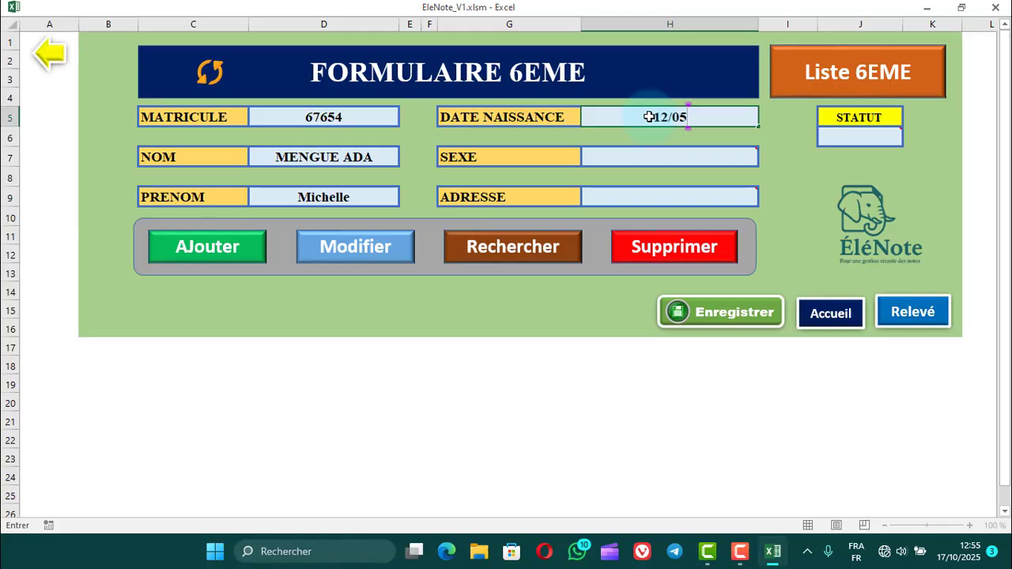
{"action": "type", "text": "/2015"}
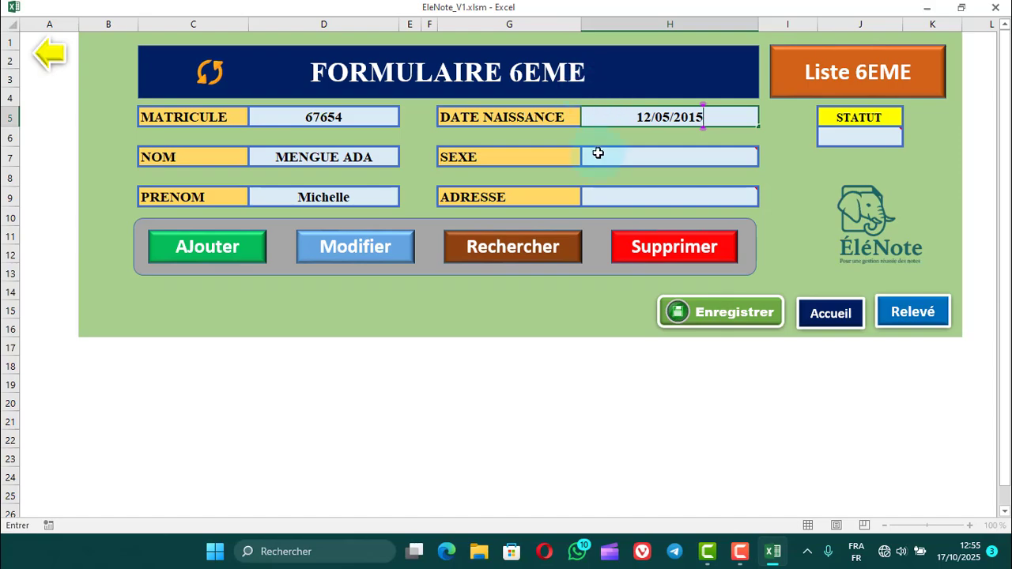
Set the student's SEXE field to Féminin.
{"action": "mouse_move", "coordinate": [617, 165]}
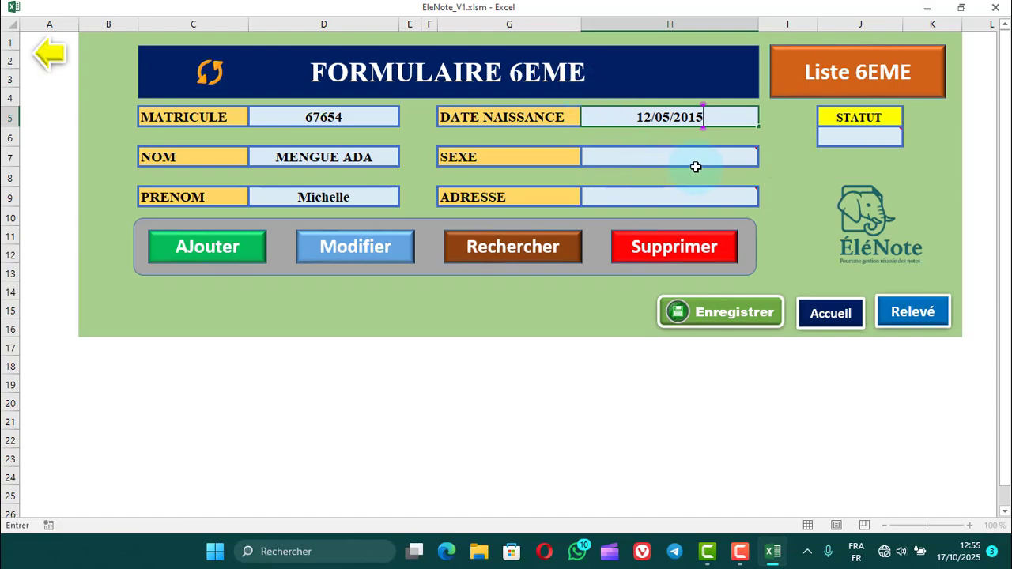
{"action": "mouse_move", "coordinate": [702, 161]}
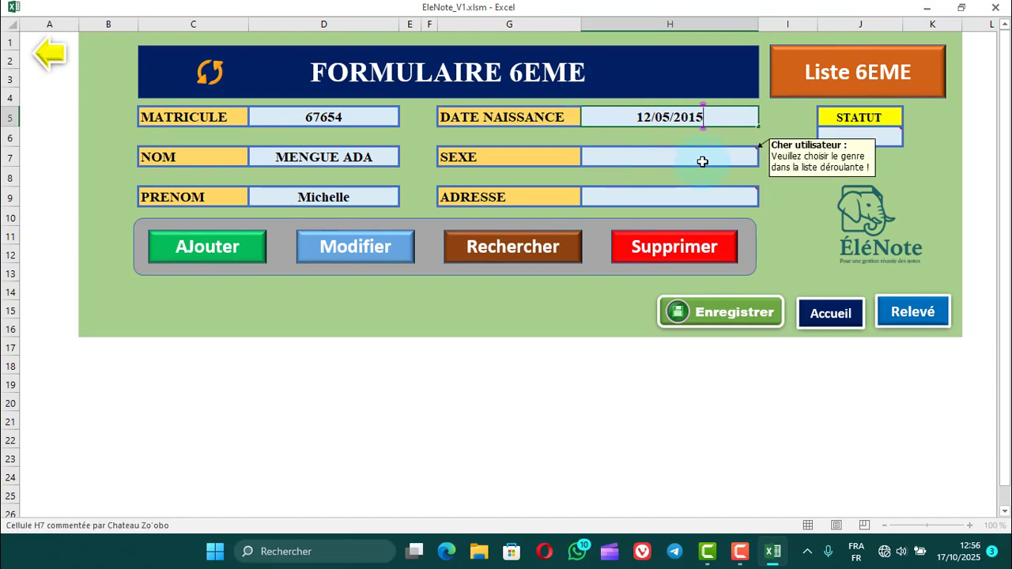
{"action": "left_click", "coordinate": [704, 161]}
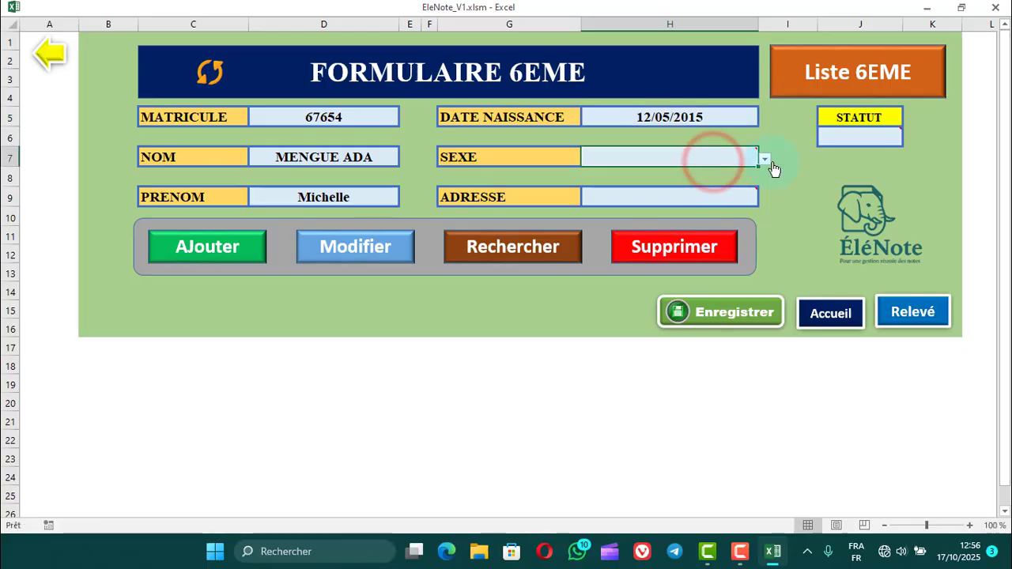
{"action": "left_click", "coordinate": [766, 159]}
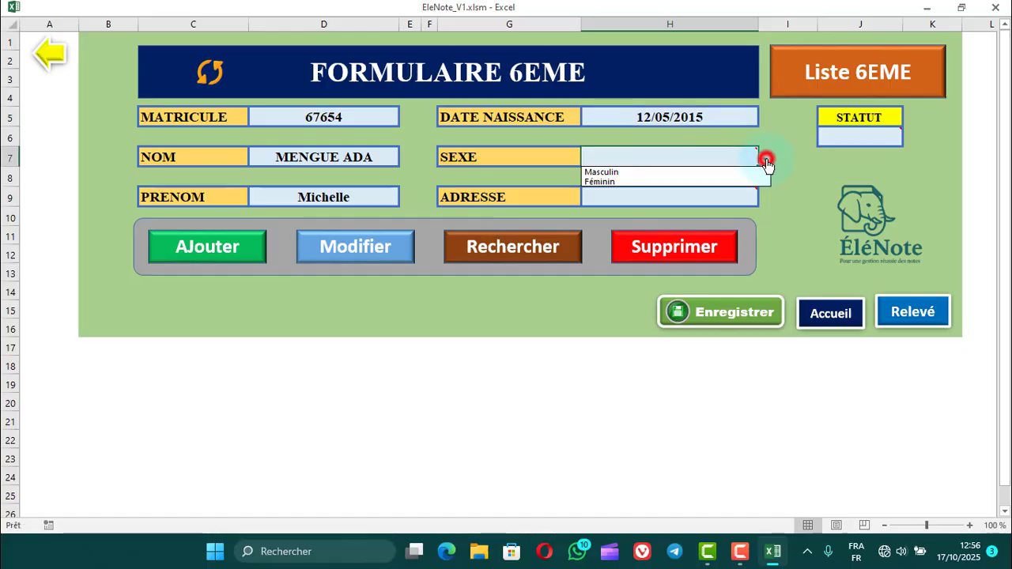
{"action": "left_click", "coordinate": [632, 182]}
Choose the student's locality in the ADRESSE field and set STATUT to Nouvelle.
{"action": "left_click", "coordinate": [690, 201]}
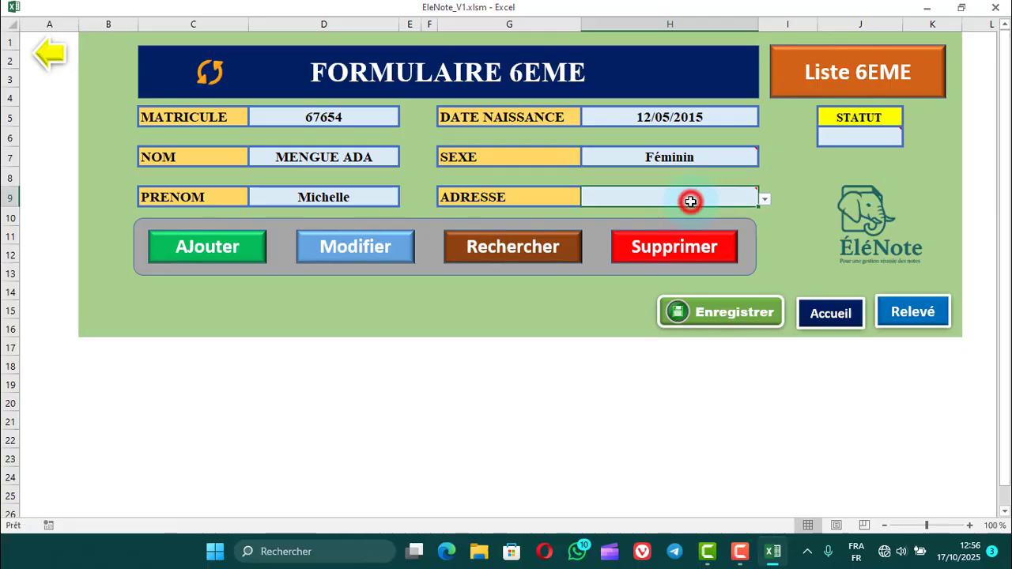
{"action": "left_click", "coordinate": [765, 199]}
{"action": "mouse_move", "coordinate": [766, 236]}
{"action": "left_mouse_down"}
{"action": "mouse_move", "coordinate": [766, 263]}
{"action": "mouse_move", "coordinate": [768, 225]}
{"action": "left_mouse_up"}
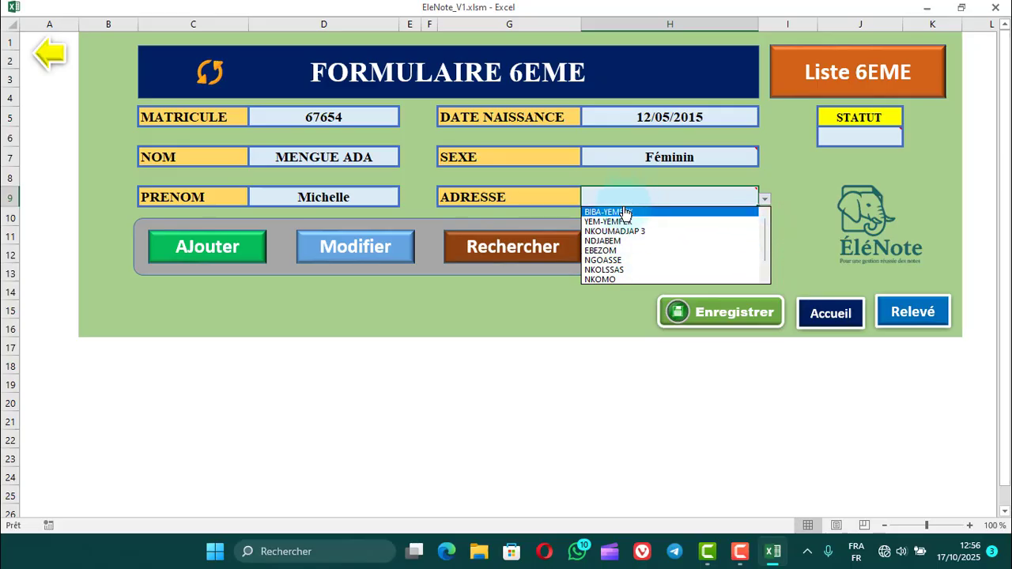
{"action": "left_click", "coordinate": [626, 271]}
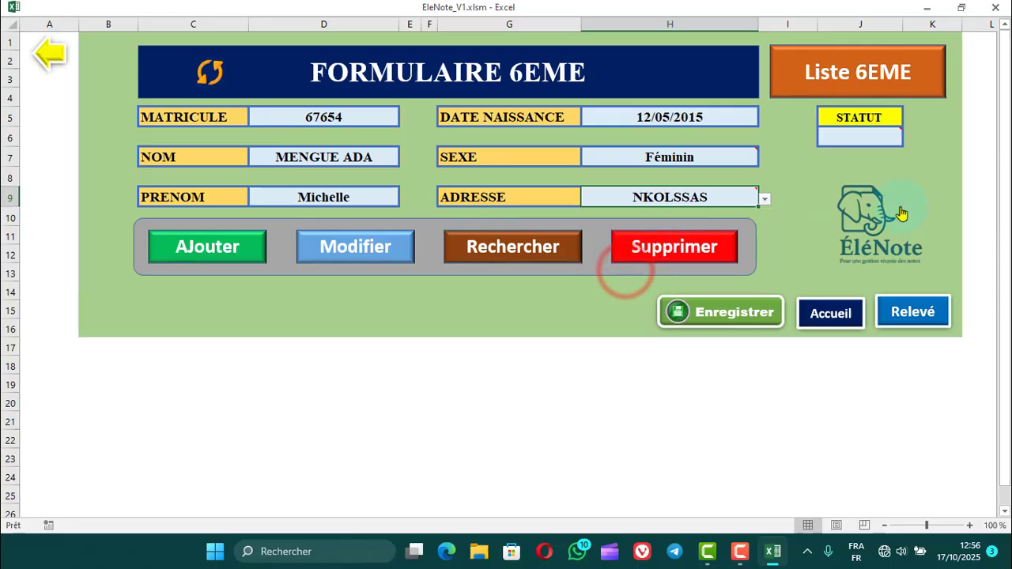
{"action": "left_click", "coordinate": [861, 142]}
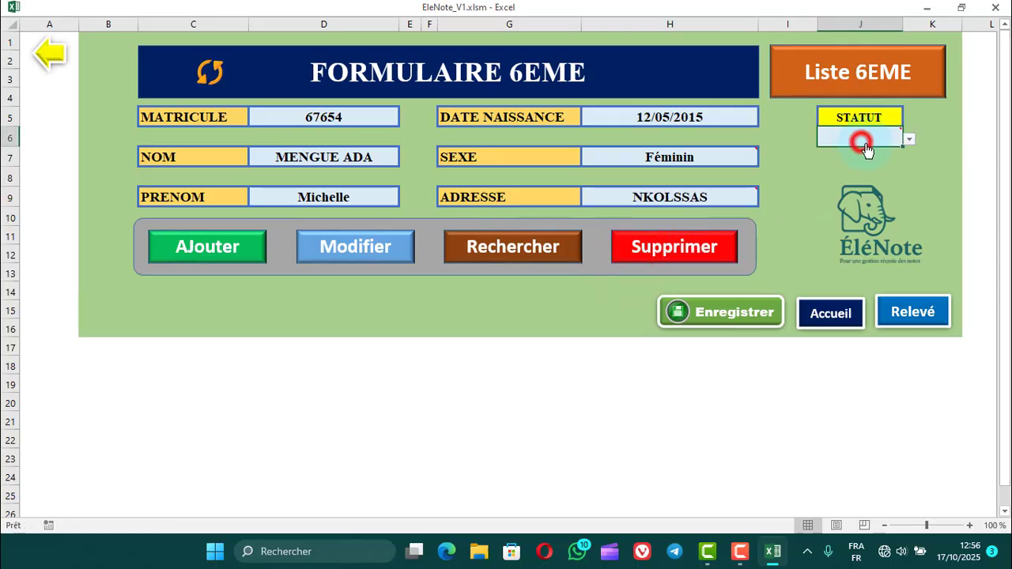
{"action": "left_click", "coordinate": [909, 138]}
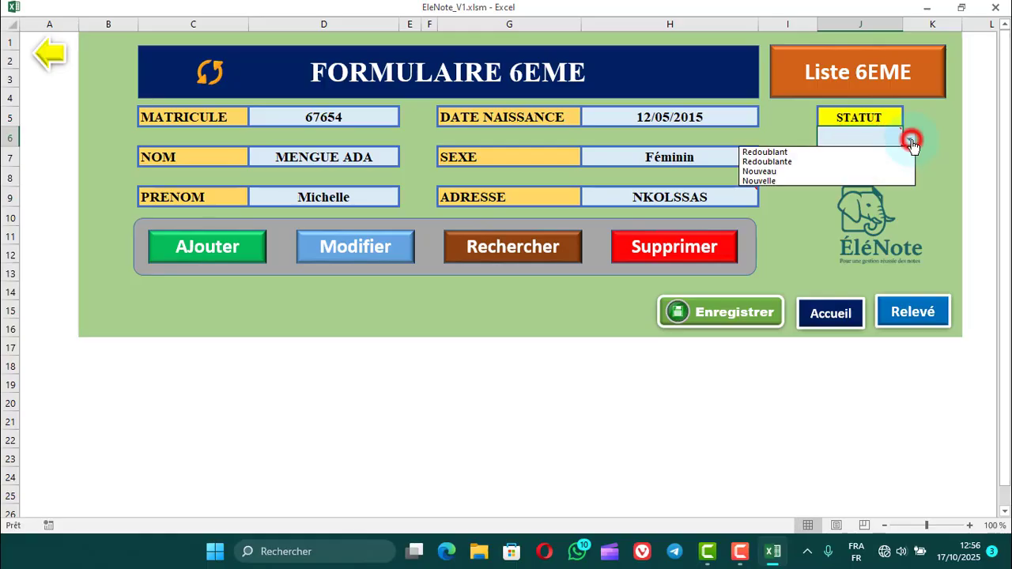
{"action": "left_click", "coordinate": [782, 183]}
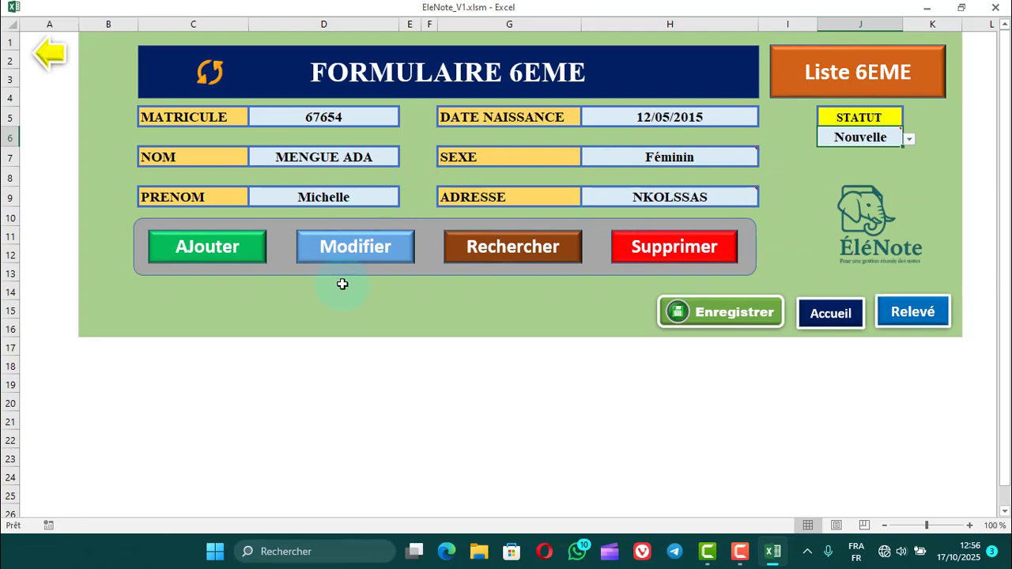
Add the student to the class, then check the 6EME list and return to the form.
{"action": "left_click", "coordinate": [240, 253]}
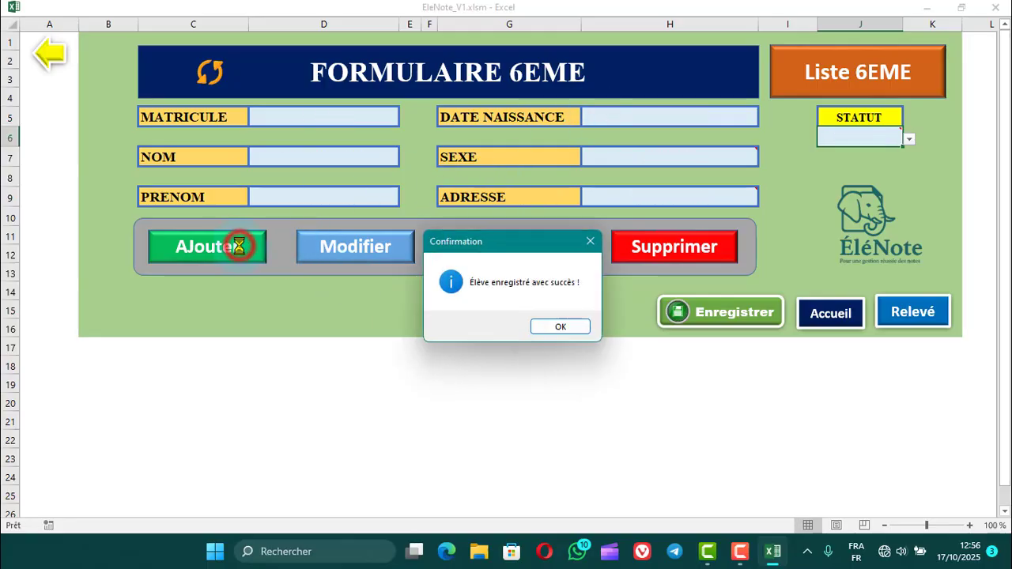
{"action": "left_click", "coordinate": [556, 328]}
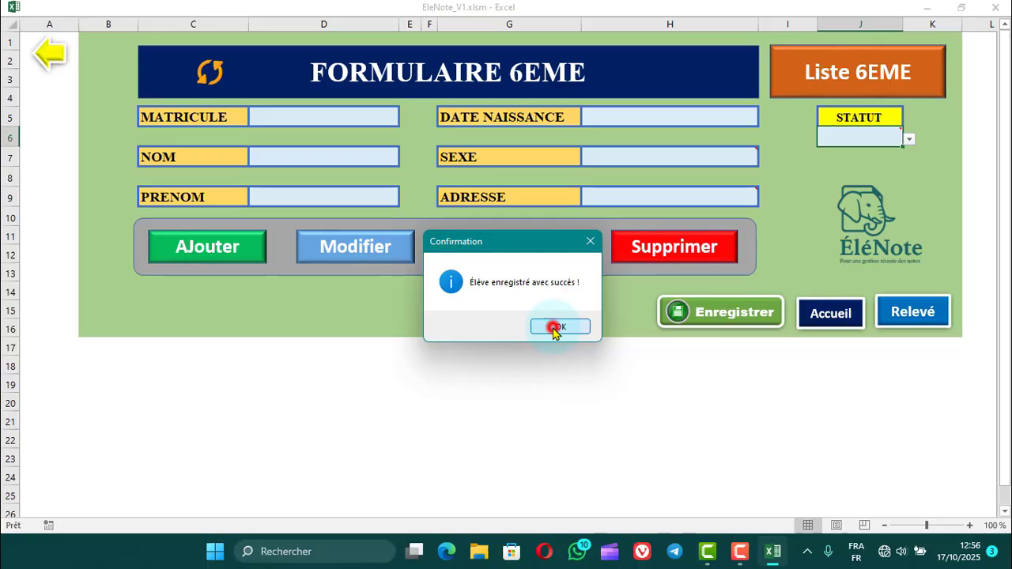
{"action": "left_click", "coordinate": [825, 88]}
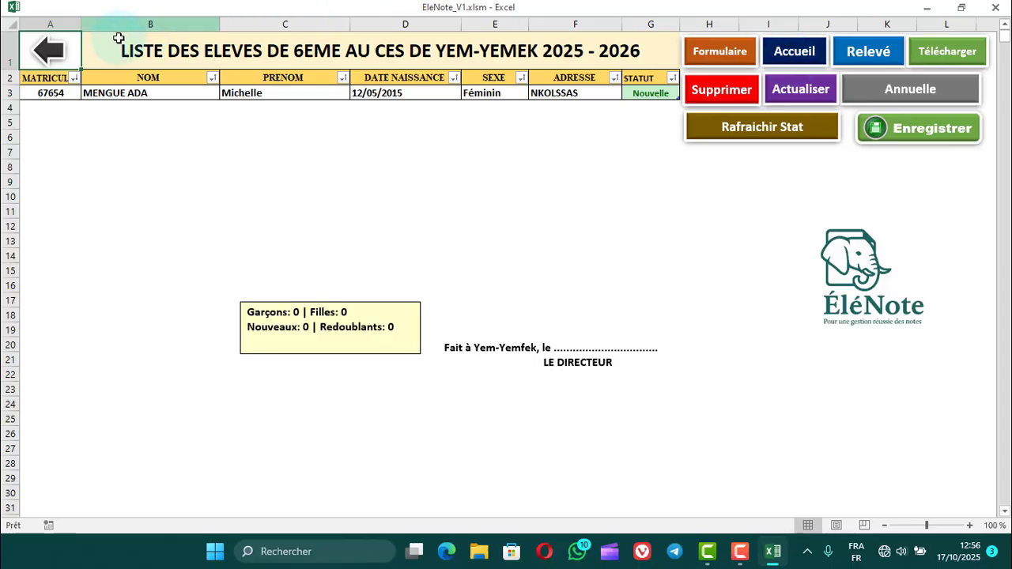
{"action": "left_click", "coordinate": [51, 56]}
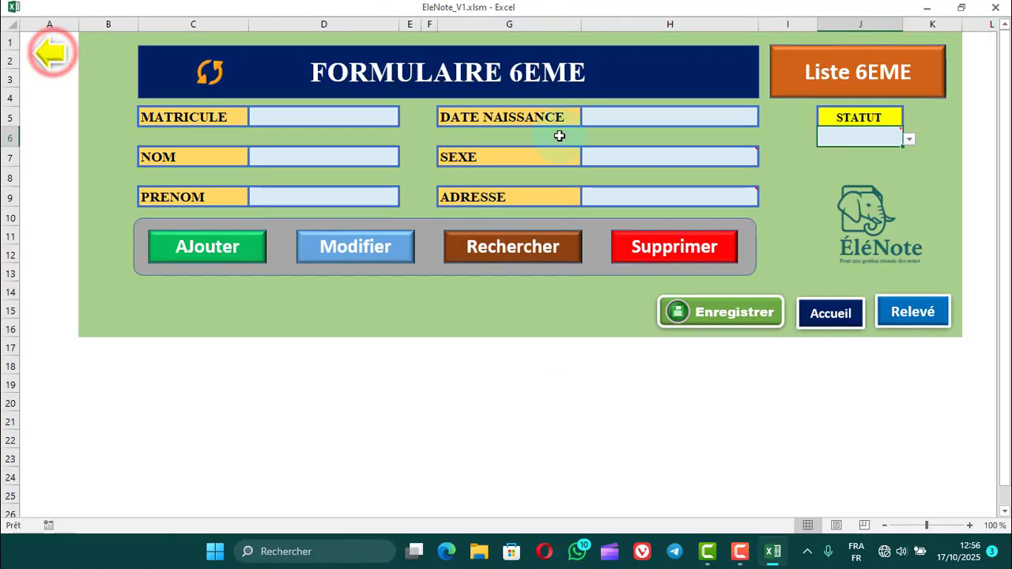
Enter the second student's registration number under MATRICULE and their last and first names under NOM and PRENOM.
{"action": "left_click", "coordinate": [333, 118]}
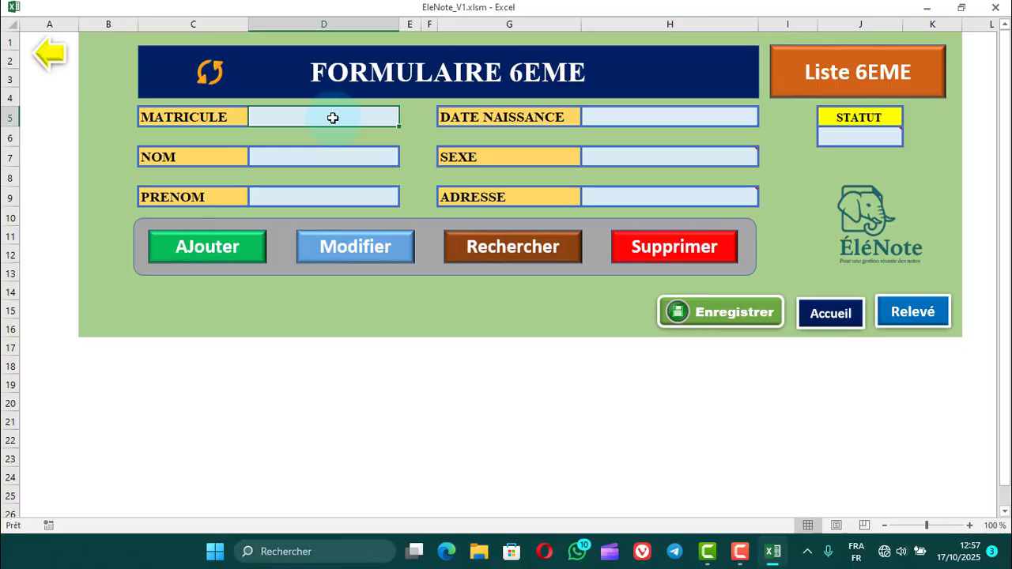
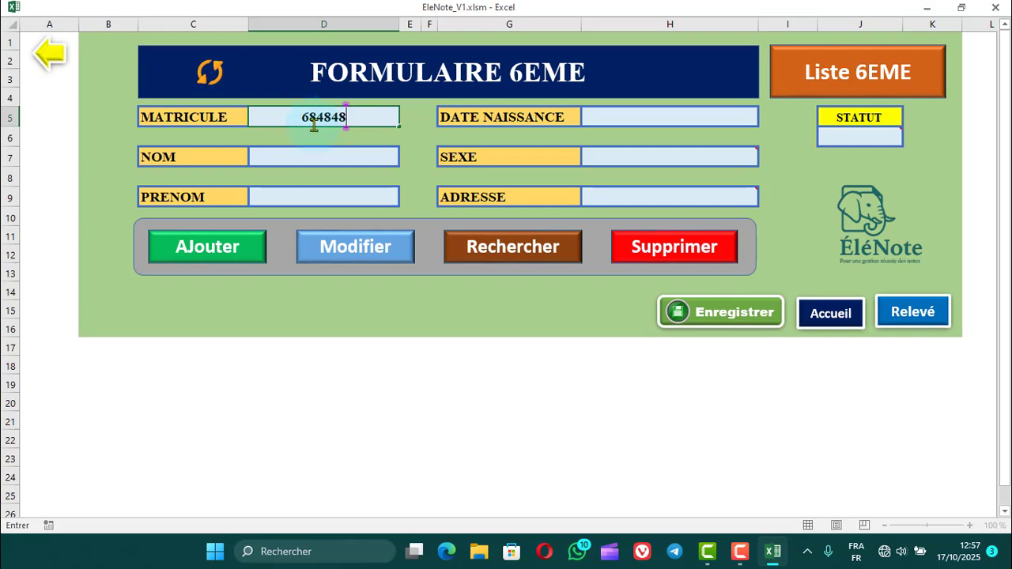
{"action": "left_click", "coordinate": [315, 158]}
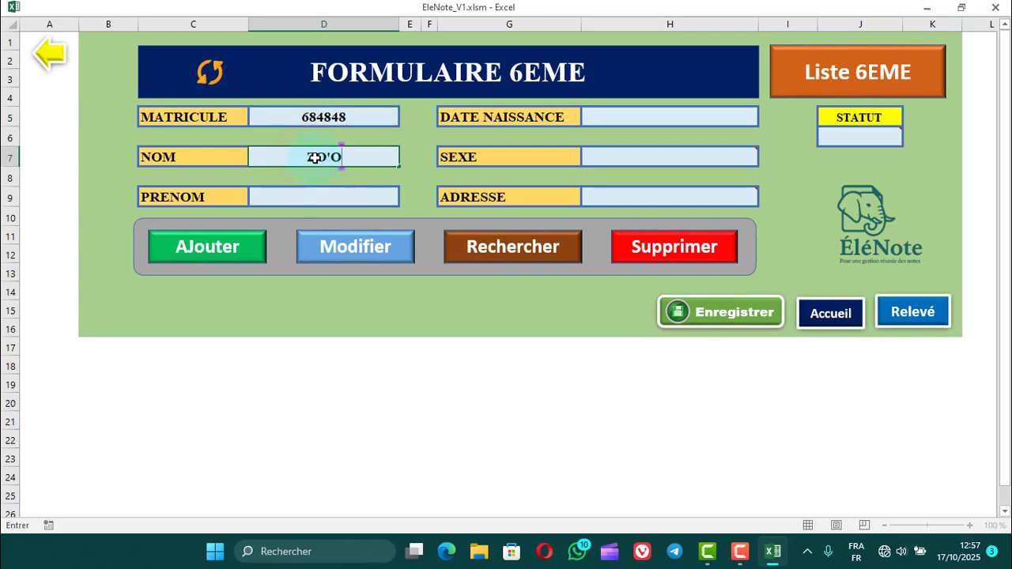
{"action": "left_click", "coordinate": [328, 197]}
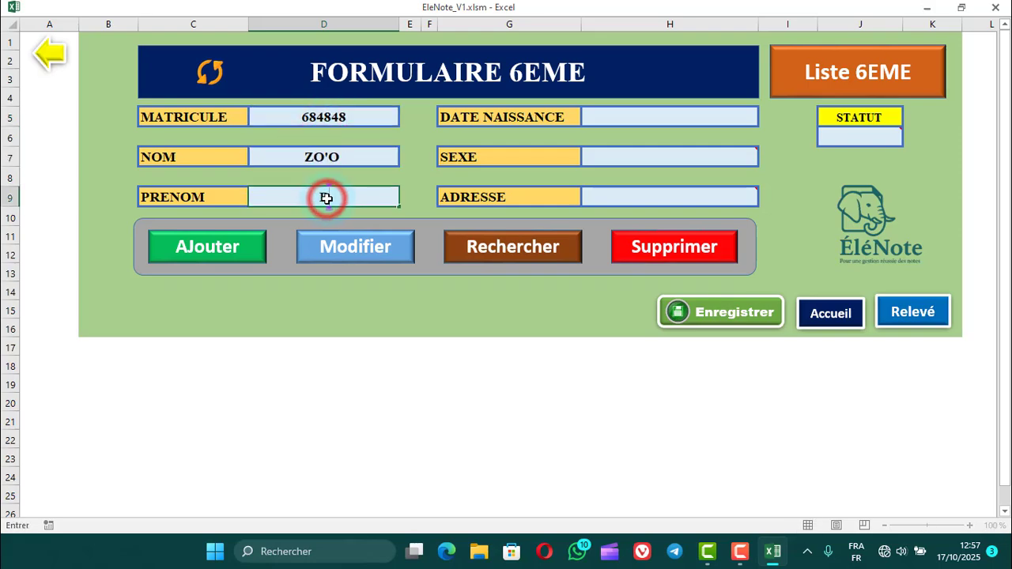
Enter the second student's date of birth and set SEXE to Masculin.
{"action": "left_click", "coordinate": [641, 119]}
{"action": "type", "text": "05/11"}
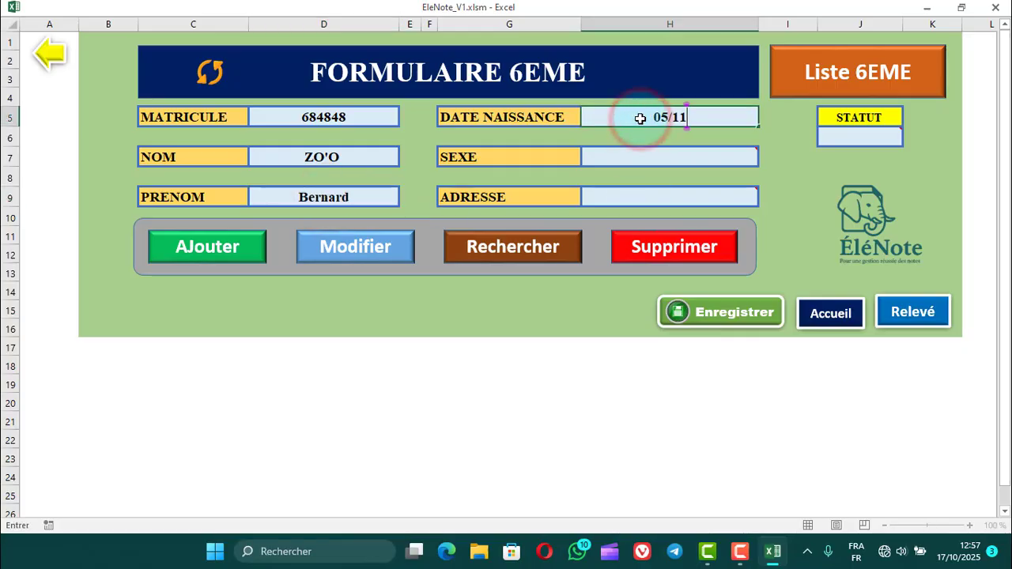
{"action": "type", "text": "/20211"}
{"action": "left_click", "coordinate": [685, 158]}
{"action": "left_click", "coordinate": [766, 158]}
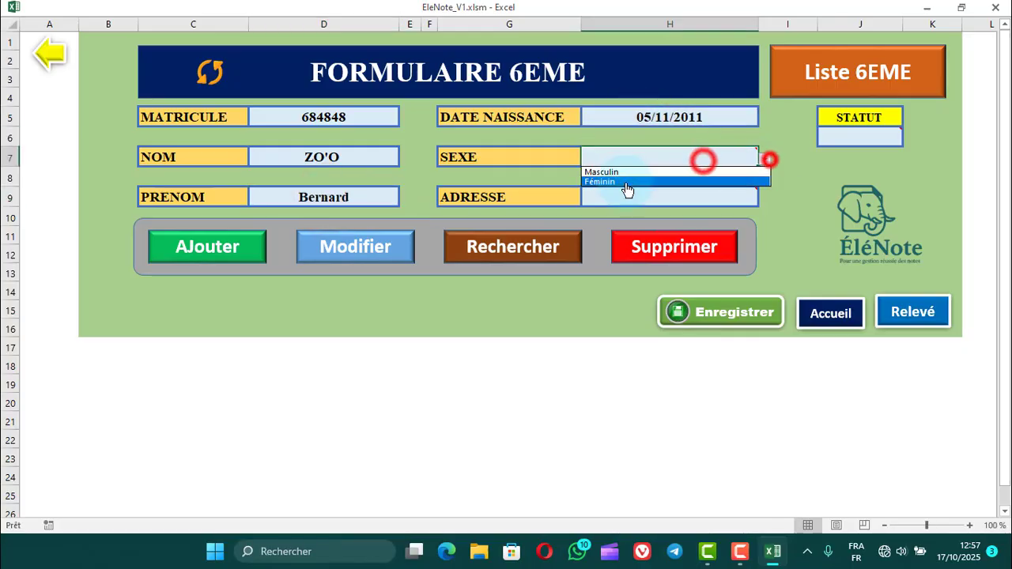
{"action": "left_click", "coordinate": [625, 170]}
Choose the second student's locality in the ADRESSE field.
{"action": "left_click", "coordinate": [663, 203]}
{"action": "left_click", "coordinate": [766, 199]}
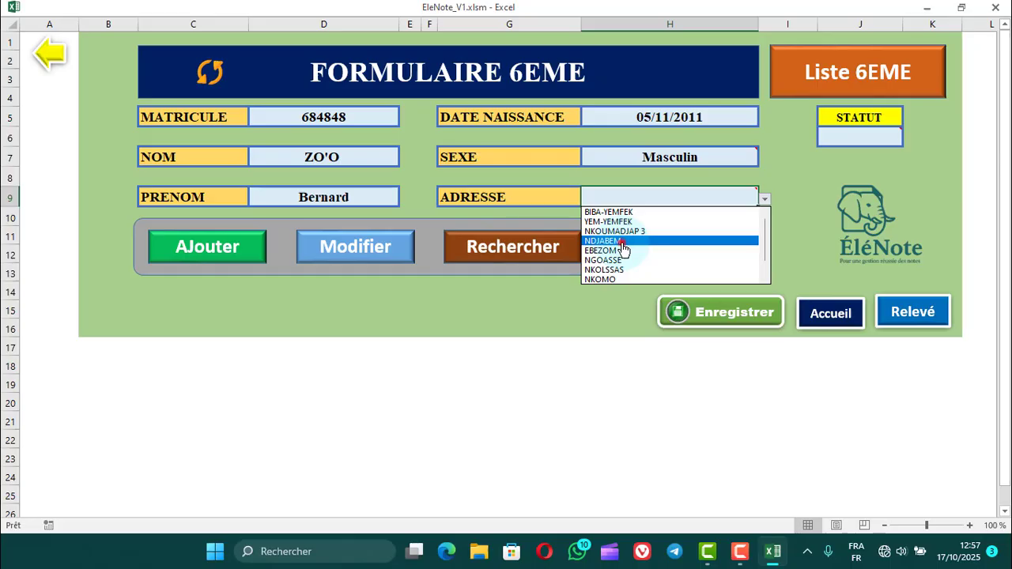
{"action": "left_click", "coordinate": [622, 241]}
Set the second student's STATUT to Redoublant and add the student to the class.
{"action": "left_click", "coordinate": [860, 145]}
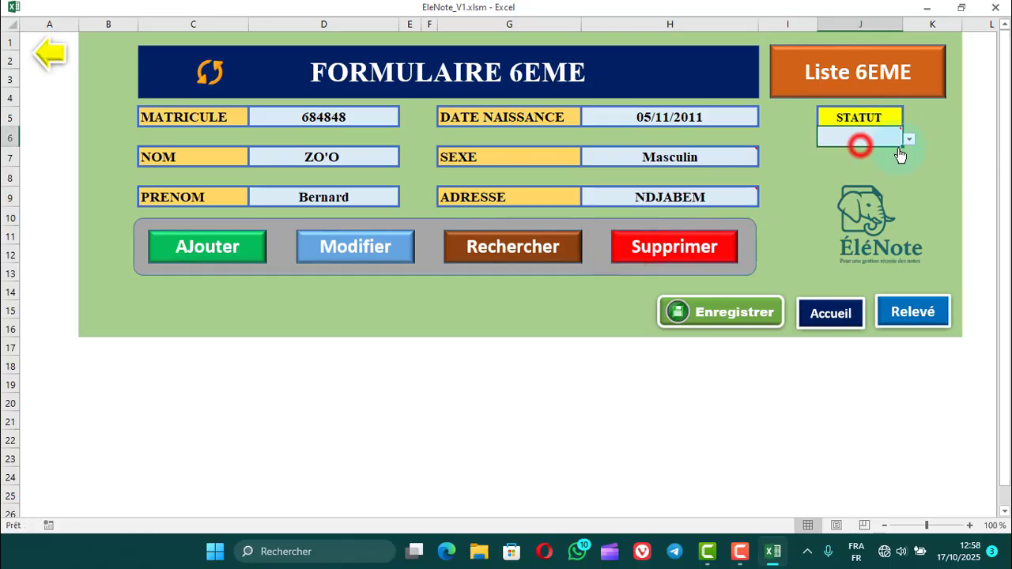
{"action": "left_click", "coordinate": [908, 140]}
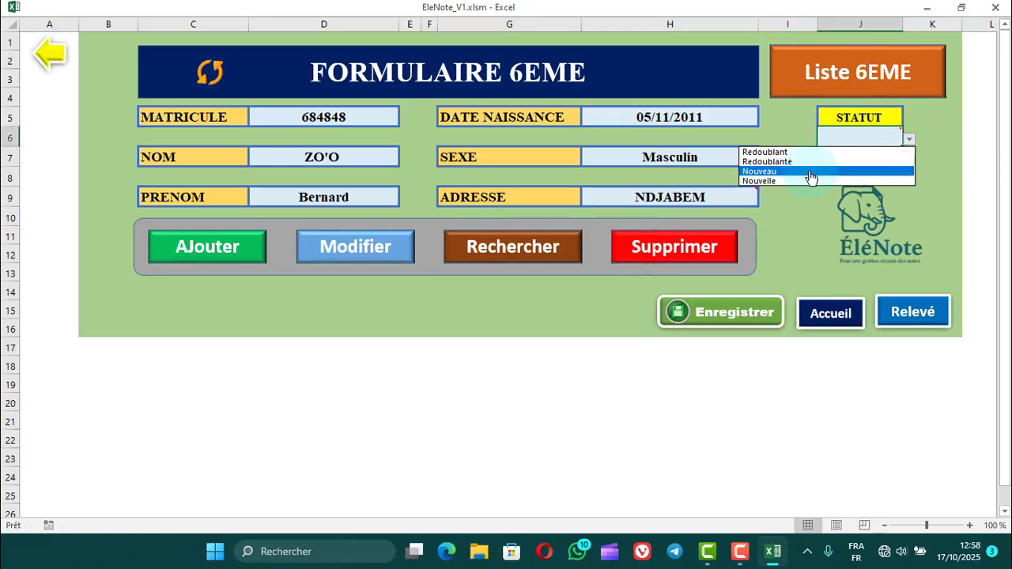
{"action": "left_click", "coordinate": [780, 153]}
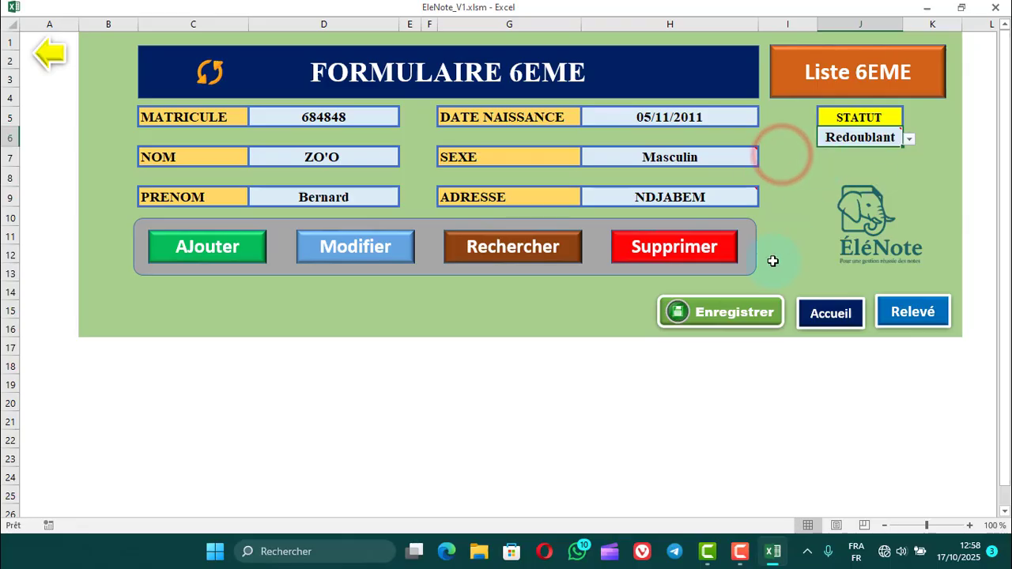
{"action": "left_click", "coordinate": [234, 250]}
{"action": "left_click", "coordinate": [553, 323]}
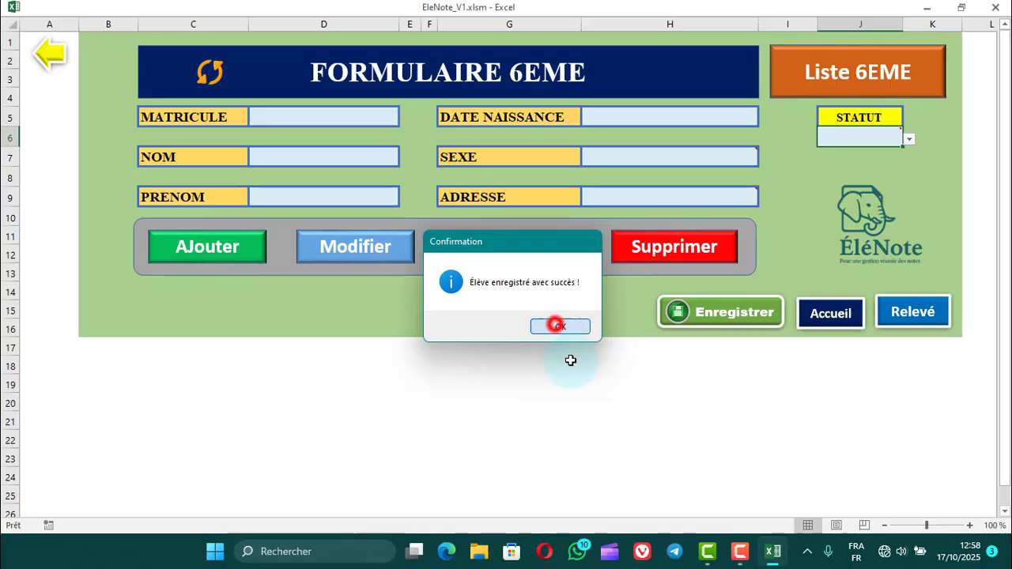
Fill in the third student's registration number, last name and first name in the MATRICULE, NOM and PRENOM fields.
{"action": "left_click", "coordinate": [341, 117]}
{"action": "type", "text": "2025"}
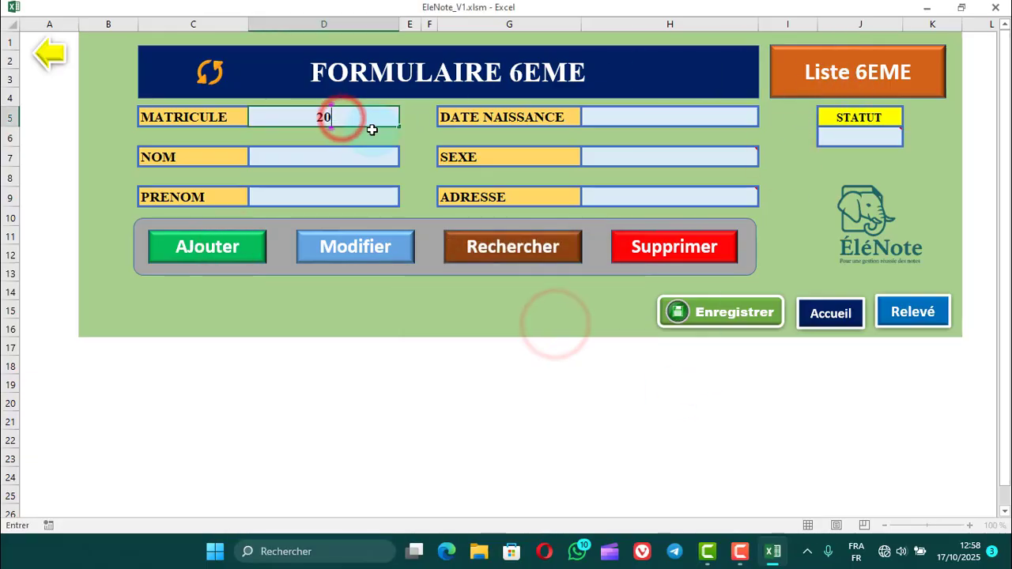
{"action": "left_click", "coordinate": [340, 160]}
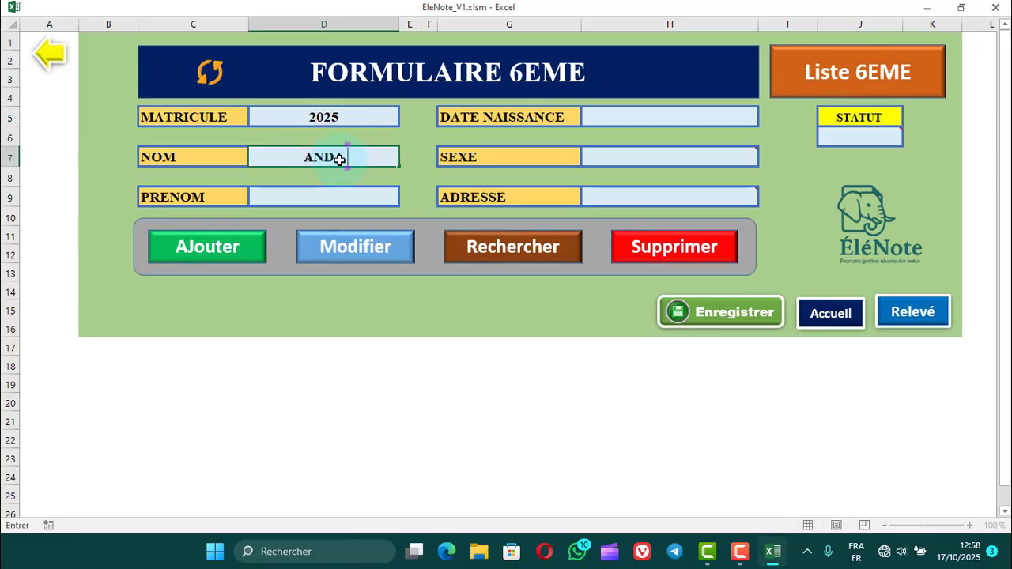
{"action": "left_click", "coordinate": [350, 199]}
Fill in the third student's date of birth and set SEXE to Masculin.
{"action": "left_click", "coordinate": [622, 119]}
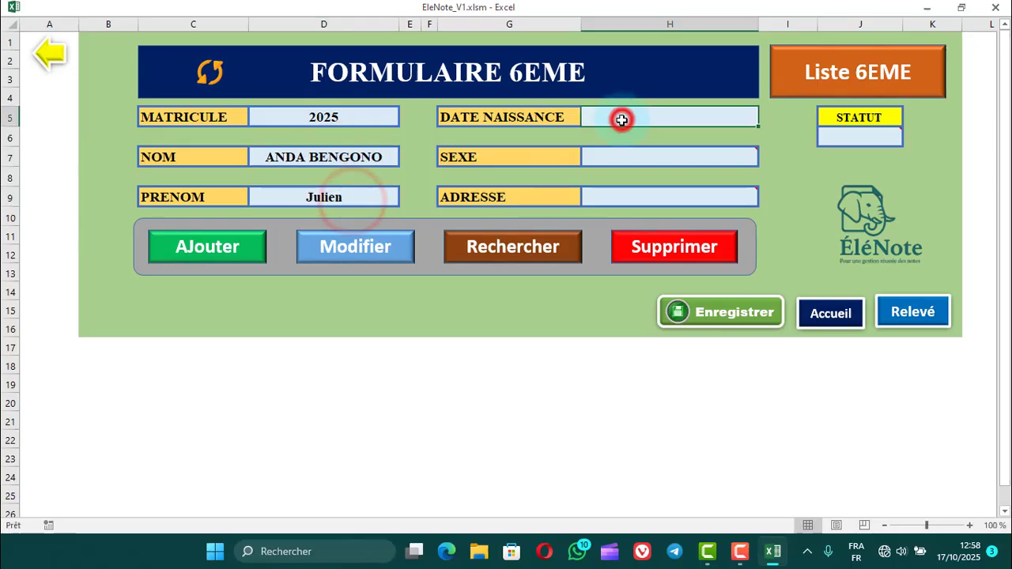
{"action": "type", "text": "26/01/20"}
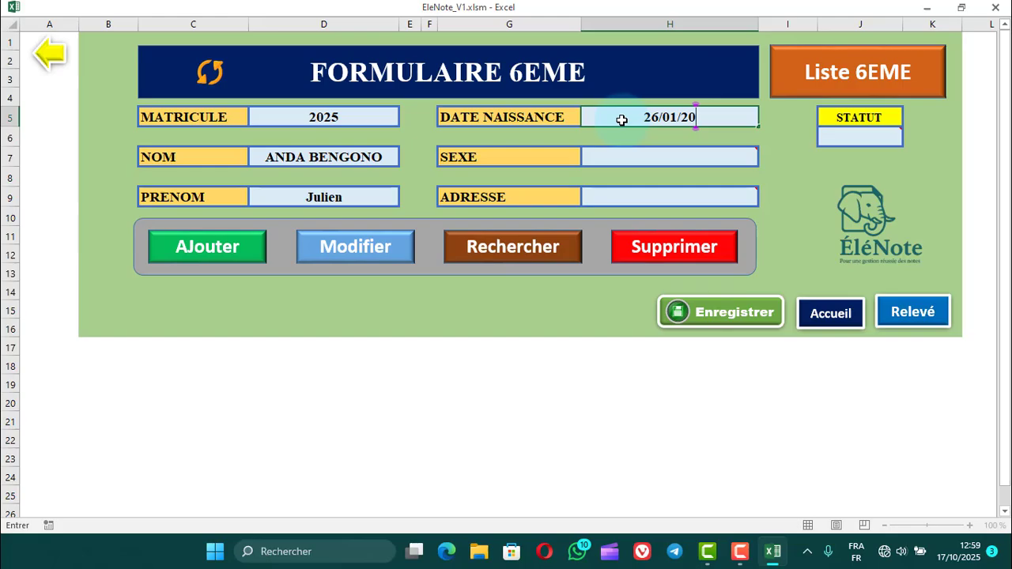
{"action": "type", "text": "13"}
{"action": "left_click", "coordinate": [655, 159]}
{"action": "left_click", "coordinate": [761, 158]}
{"action": "left_click", "coordinate": [678, 180]}
Choose the third student's locality under ADRESSE and set STATUT to Nouveau.
{"action": "left_click", "coordinate": [762, 199]}
{"action": "left_click", "coordinate": [633, 258]}
{"action": "left_click", "coordinate": [902, 137]}
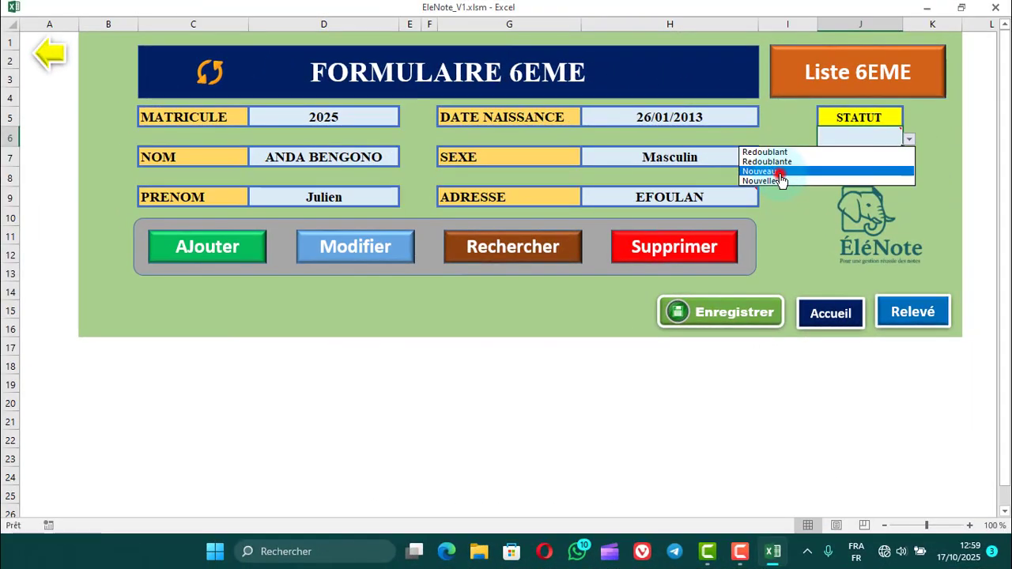
{"action": "left_click", "coordinate": [779, 174]}
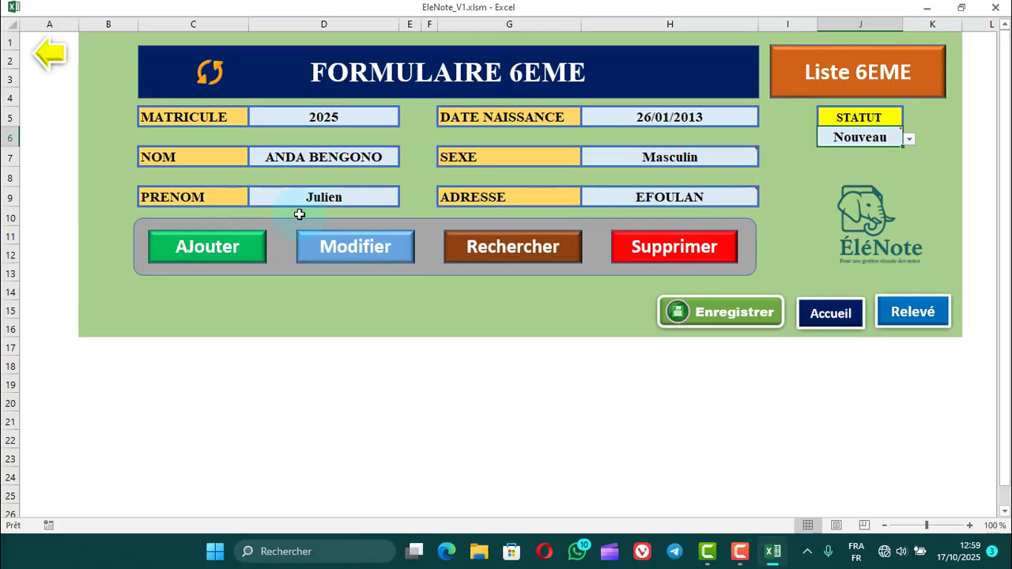
Add the third student to the class and open the 6EME student list.
{"action": "left_click", "coordinate": [225, 253]}
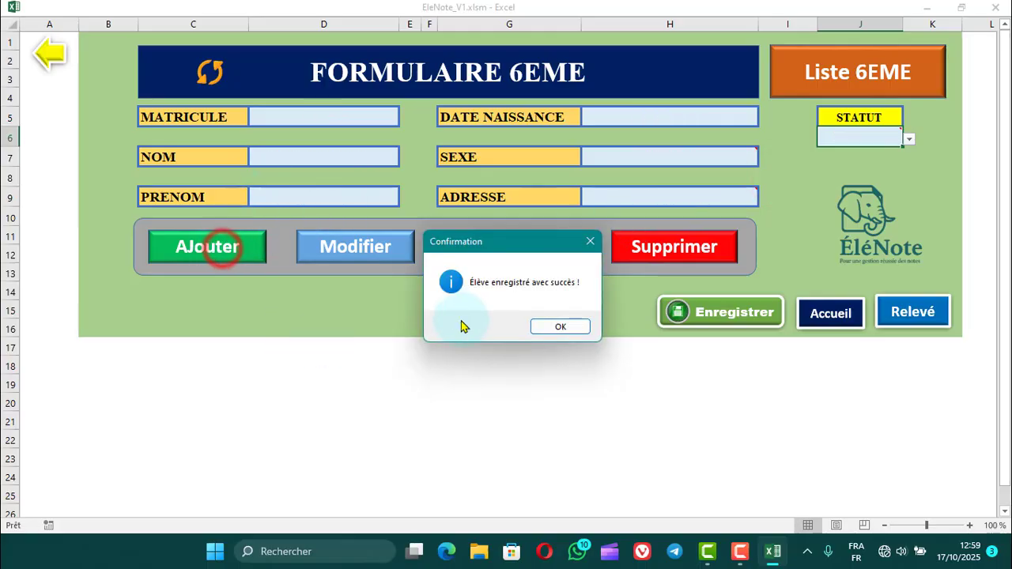
{"action": "left_click", "coordinate": [561, 328]}
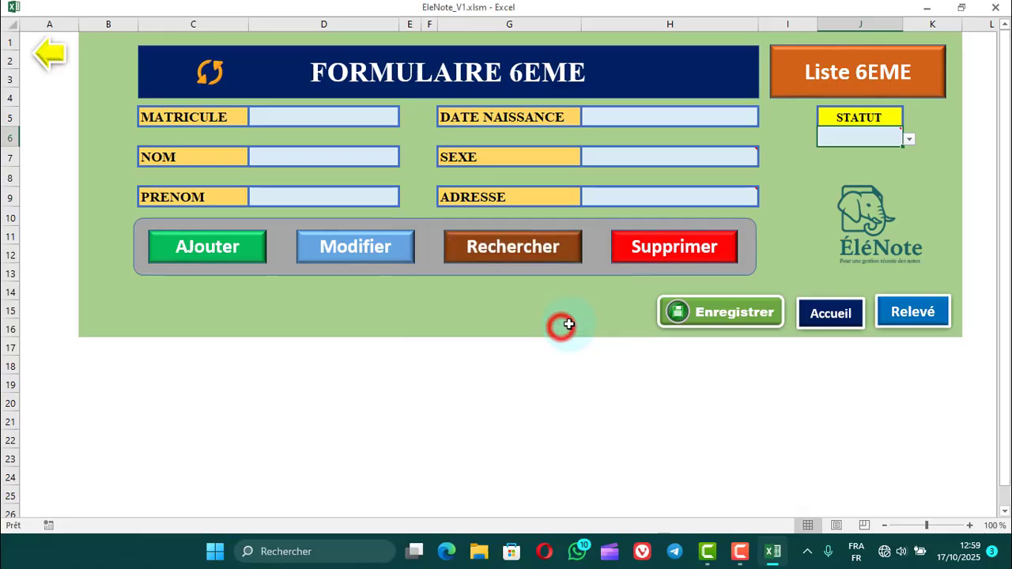
{"action": "left_click", "coordinate": [809, 75]}
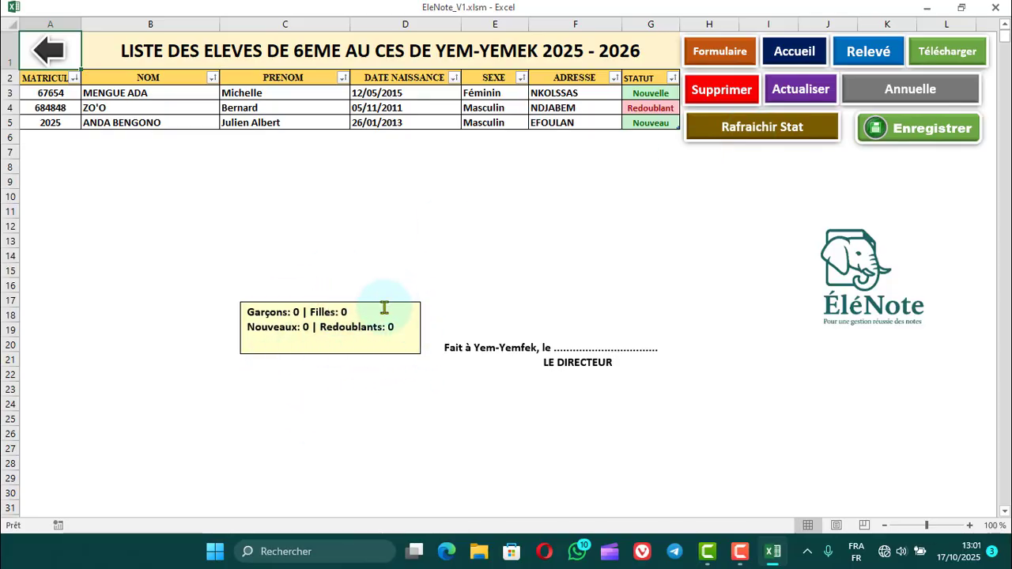
Refresh the class statistics and move the statistics box slightly down and to the left on the 6EME list.
{"action": "left_click", "coordinate": [754, 136]}
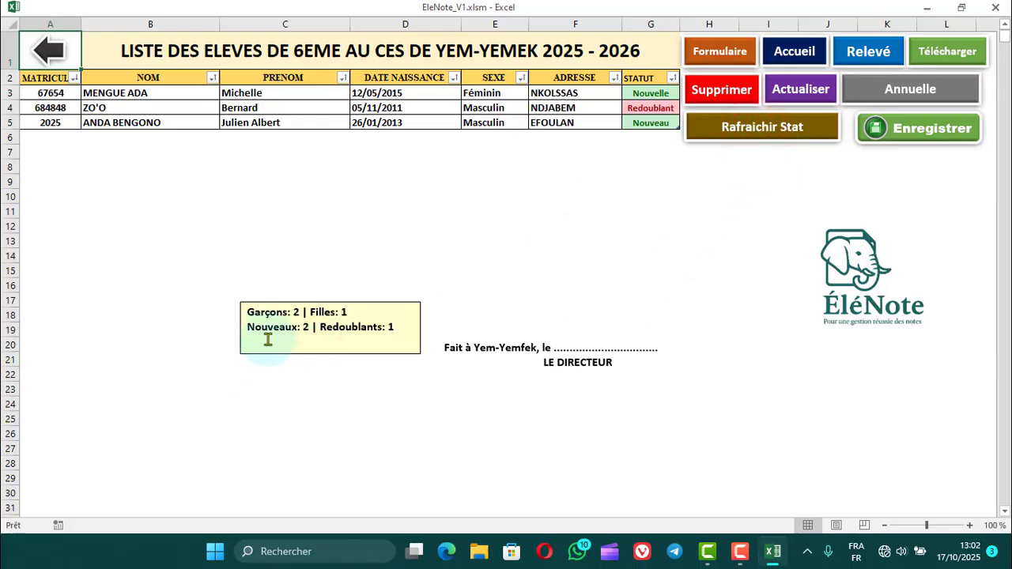
{"action": "left_click", "coordinate": [310, 348]}
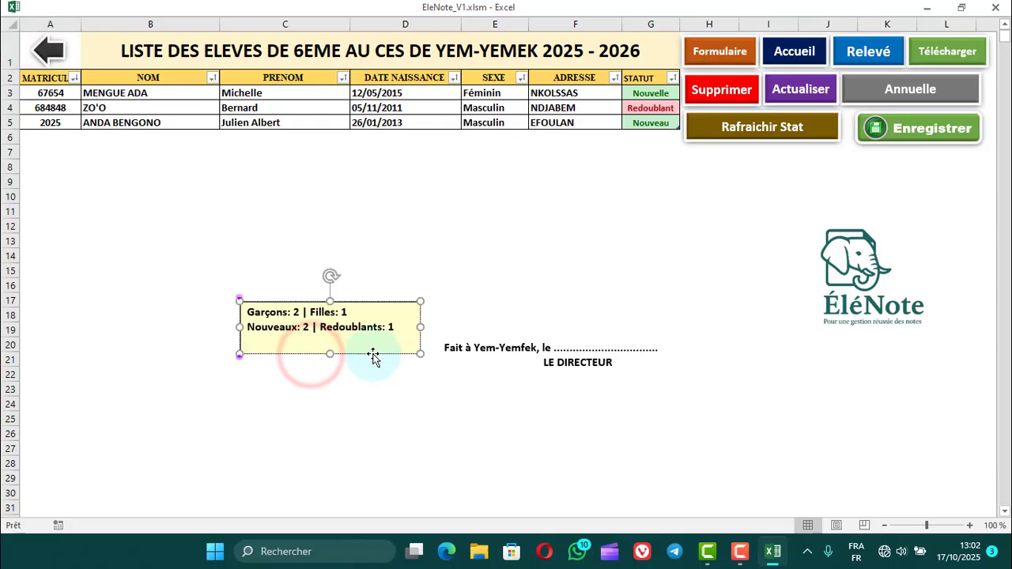
{"action": "left_click_drag", "start_coordinate": [374, 357], "coordinate": [349, 386]}
{"action": "left_click", "coordinate": [416, 295]}
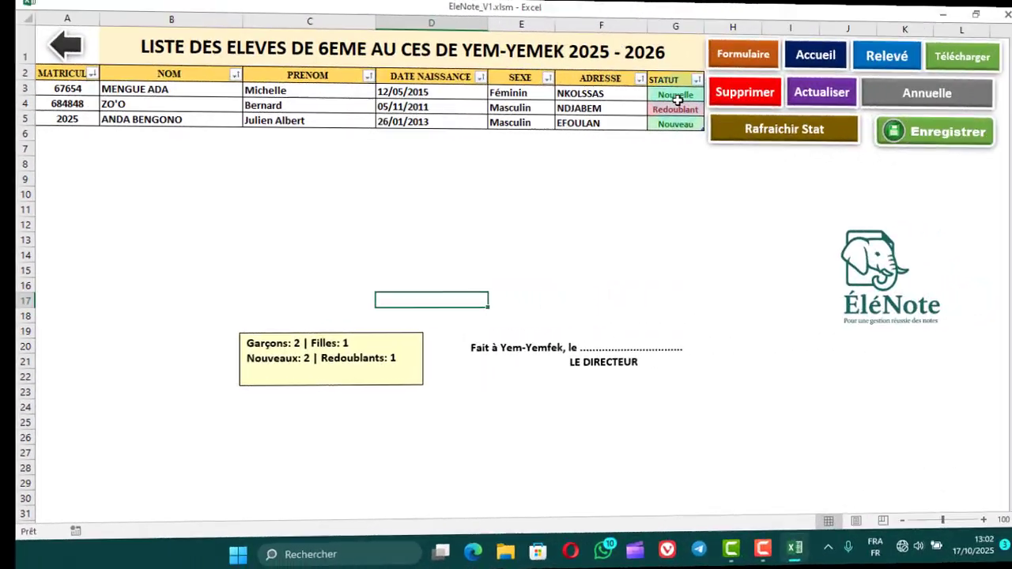
Return from the 6EME list to the ÉléNote home page.
{"action": "left_click", "coordinate": [612, 257]}
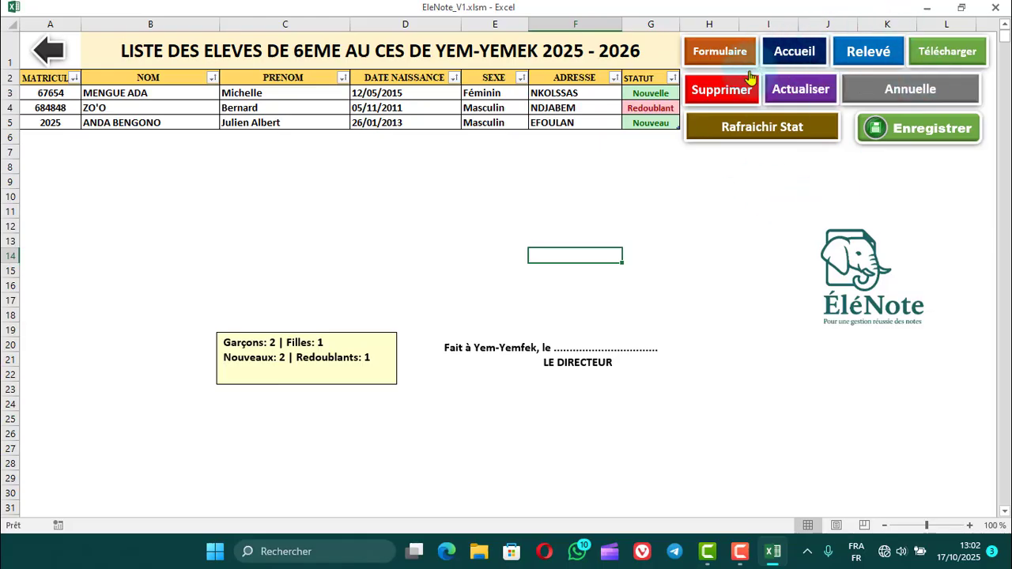
{"action": "left_click", "coordinate": [788, 52]}
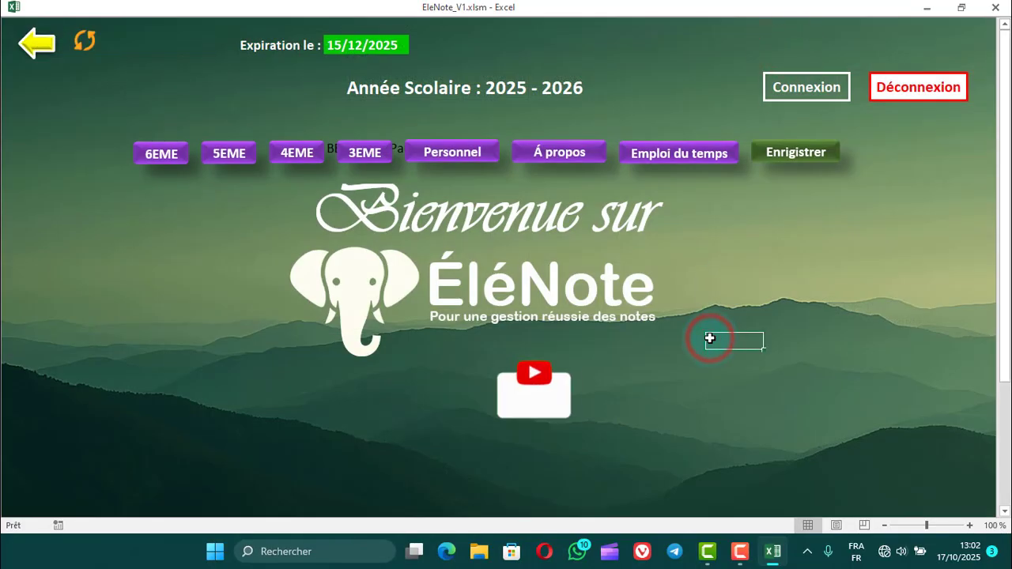